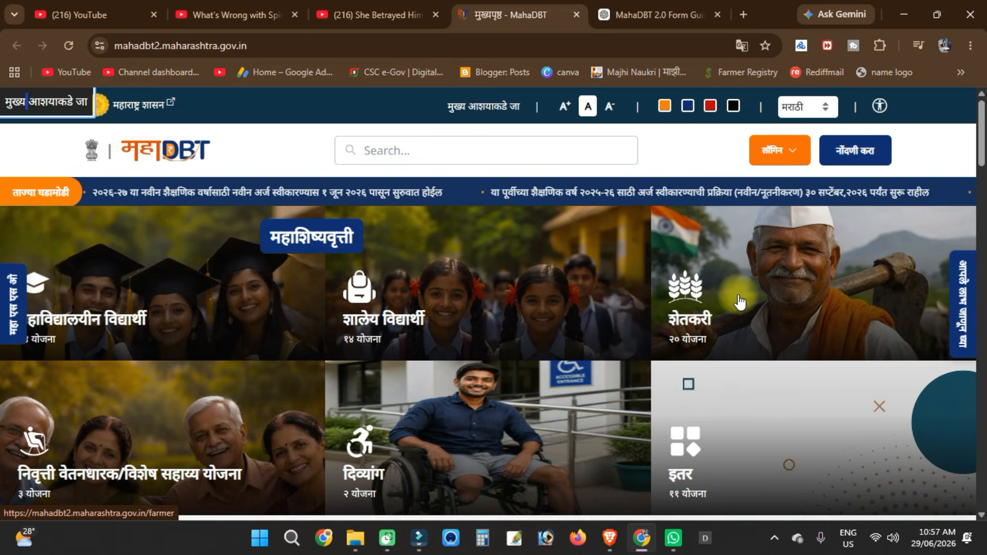
scroll(277, 435, "down", 3)
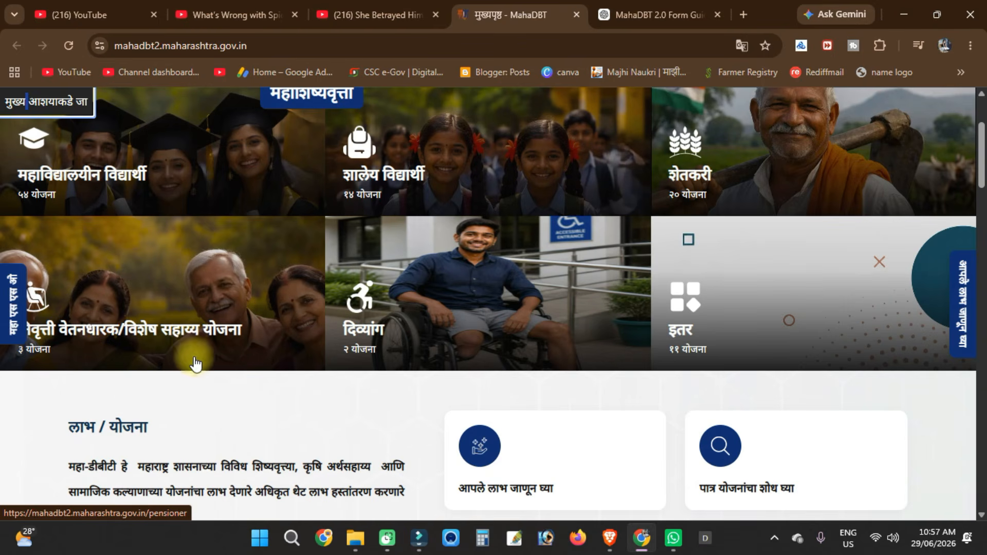
scroll(298, 370, "up", 2)
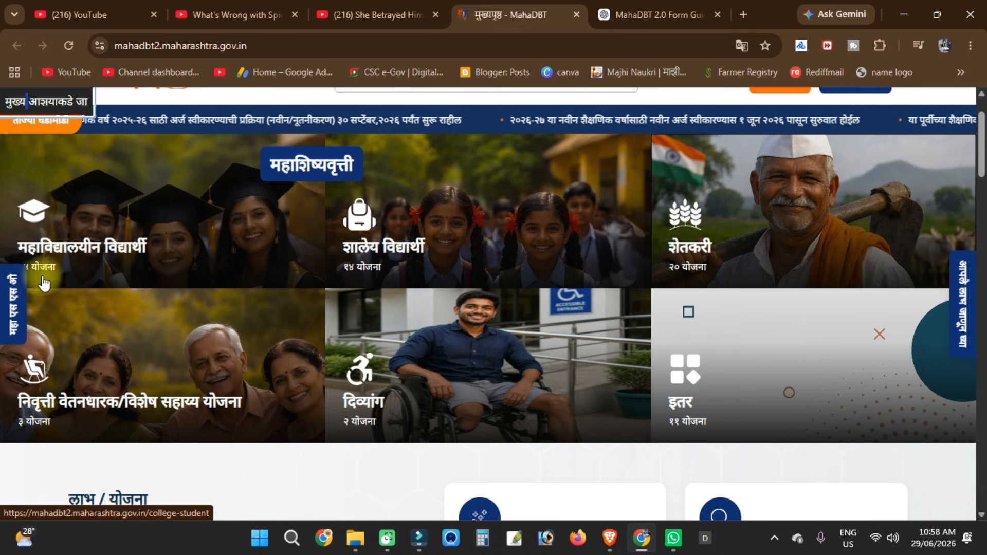
- Browse the महाविद्यालयीन विद्यार्थी scheme list, then choose अर्ज करा to reach the MahaSSO login
left_click(96, 250)
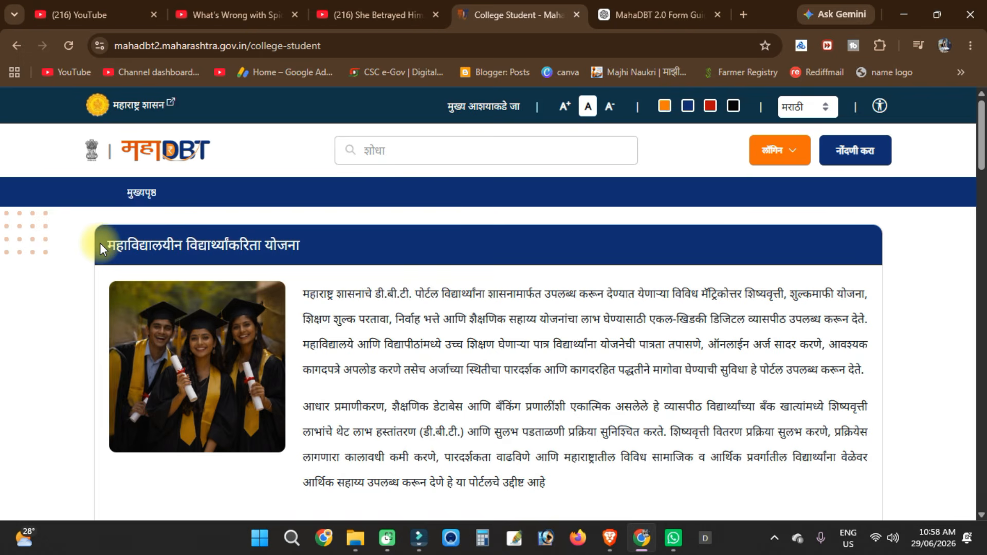
scroll(181, 242, "down", 5)
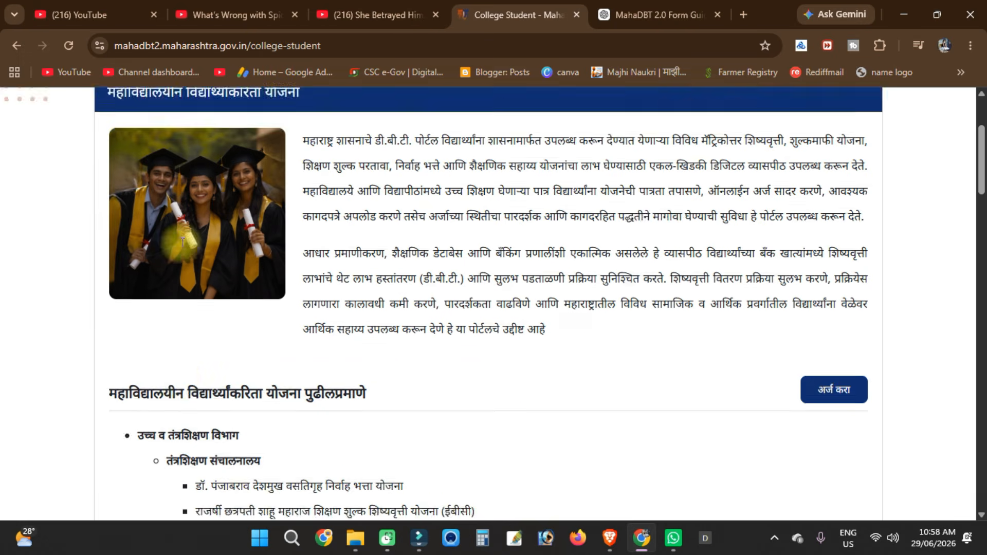
scroll(181, 243, "down", 1)
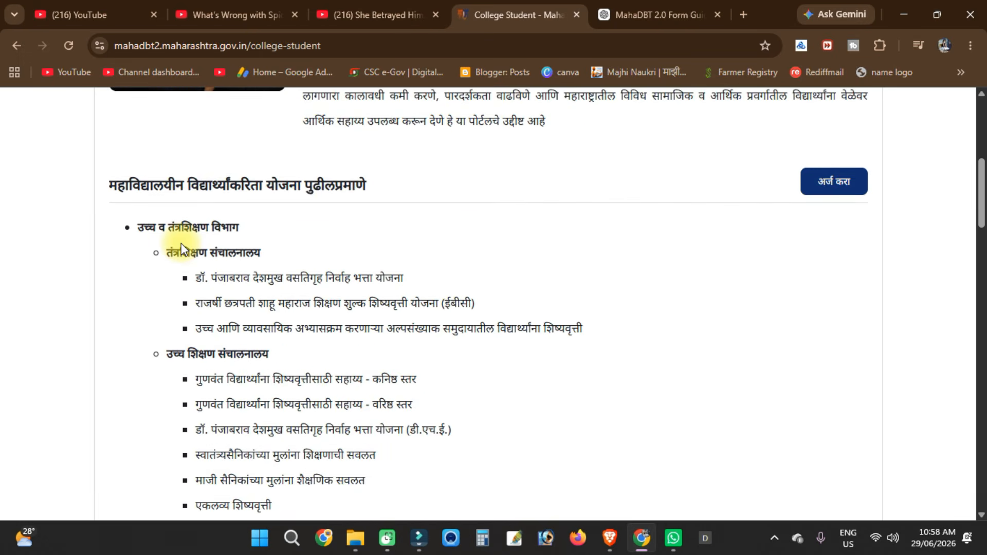
scroll(181, 242, "down", 10)
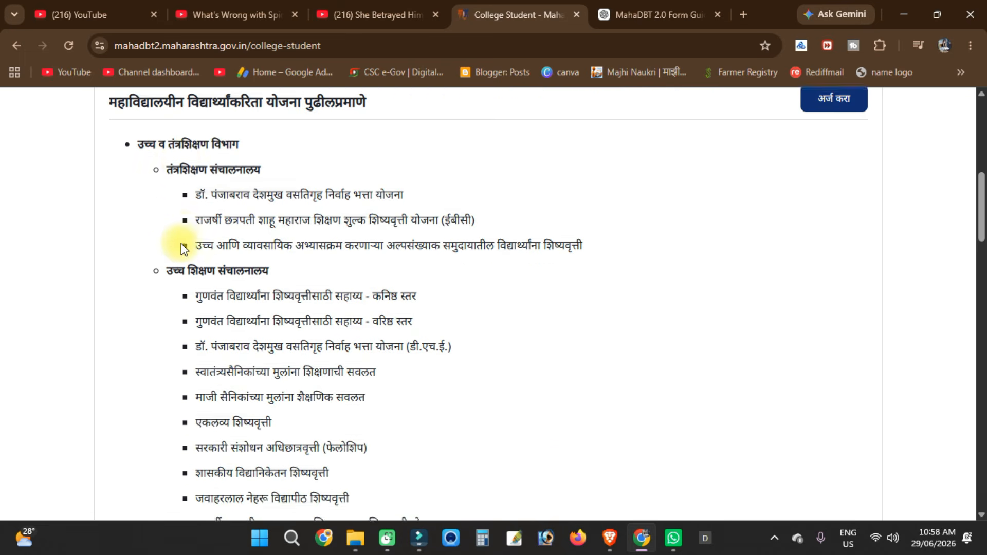
scroll(181, 243, "down", 15)
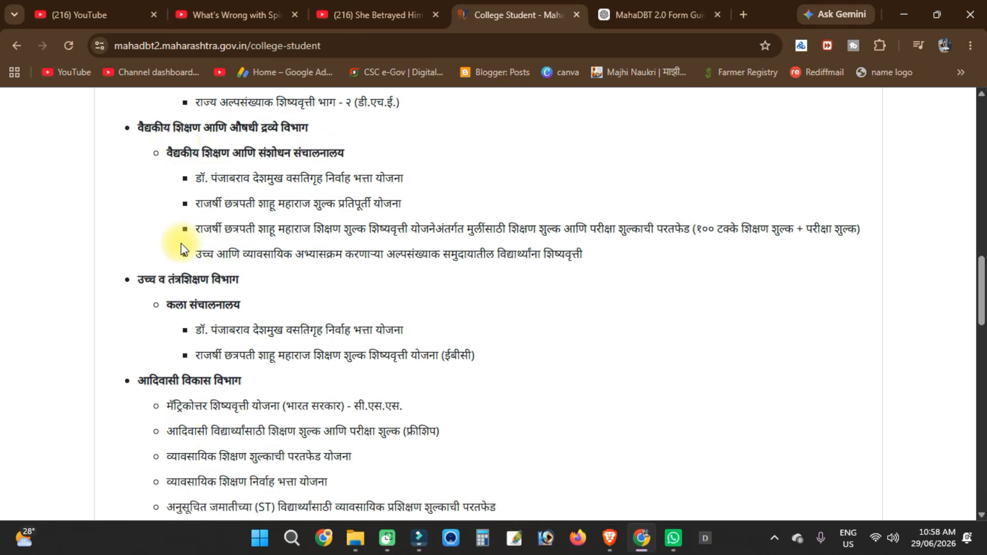
scroll(180, 243, "down", 2)
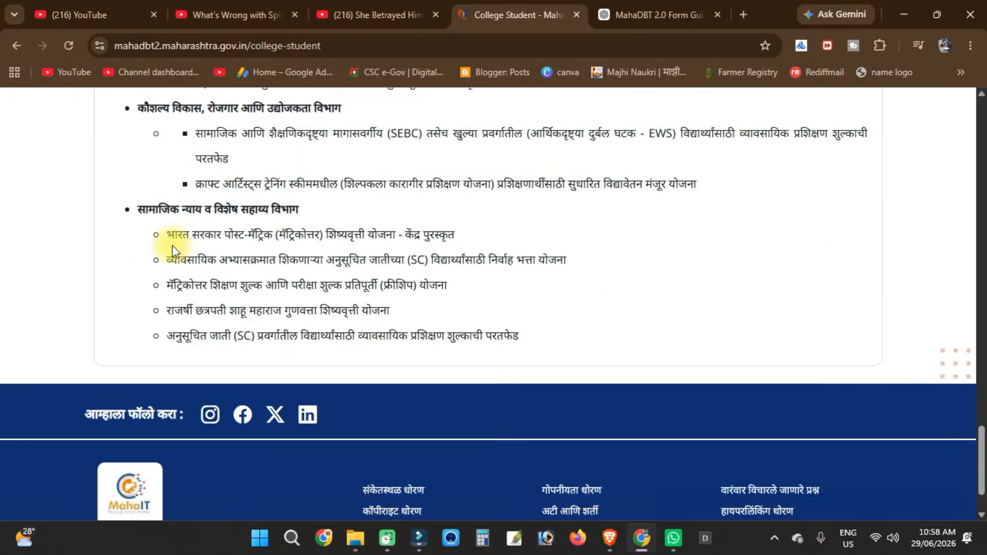
scroll(172, 245, "up", 15)
scroll(172, 245, "up", 15)
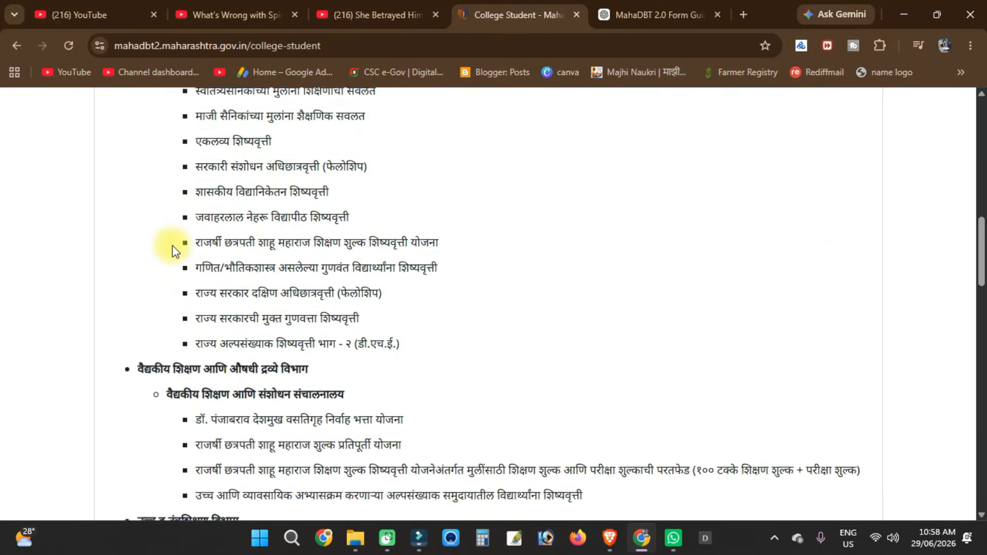
scroll(97, 180, "up", 6)
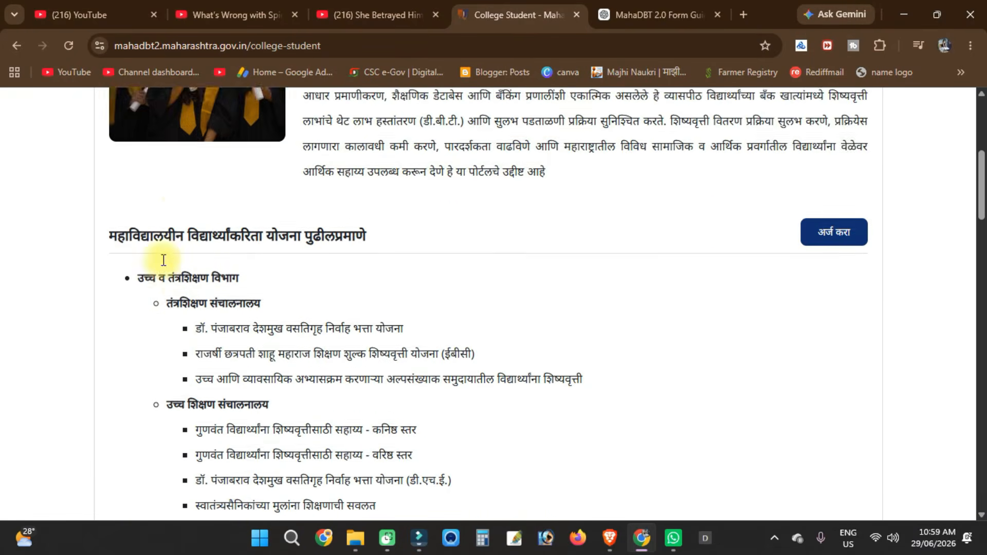
scroll(622, 375, "down", 2)
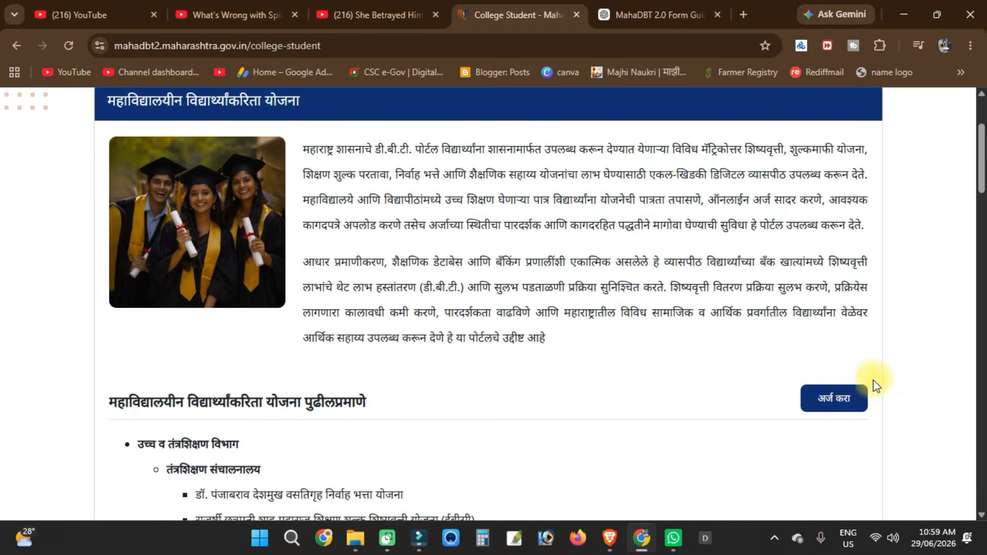
left_click(825, 406)
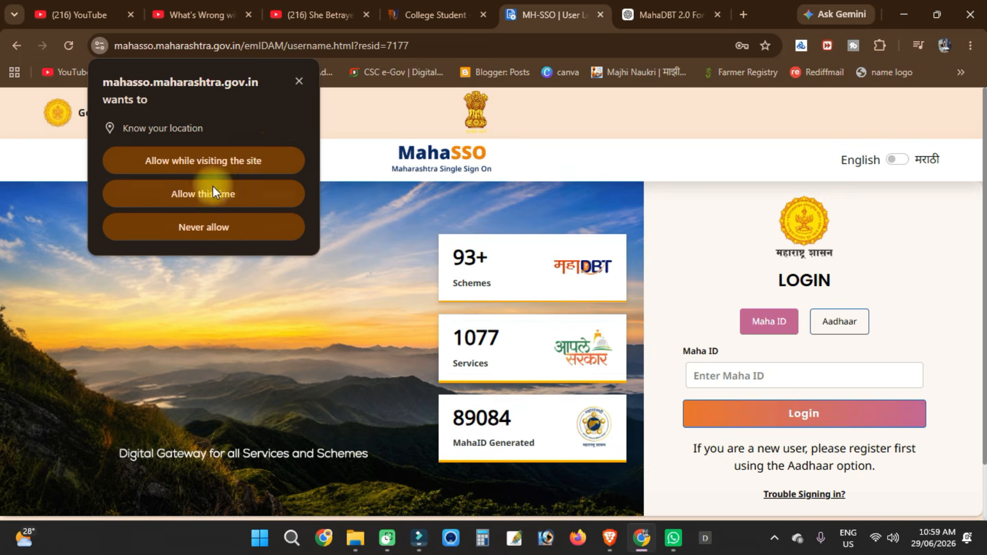
- Allow location access this time and begin entering the Maha ID, clearing a stray digit
left_click(195, 164)
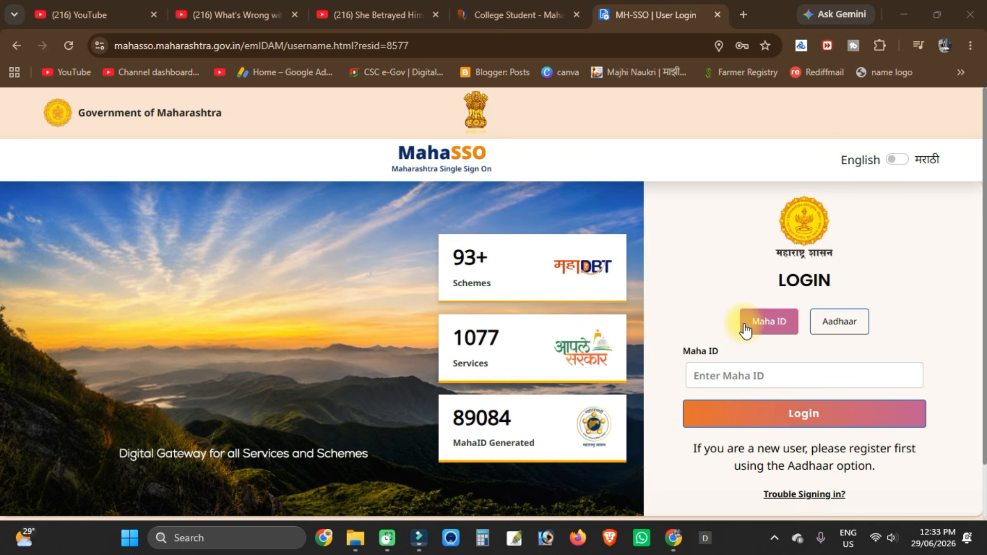
left_click(732, 377)
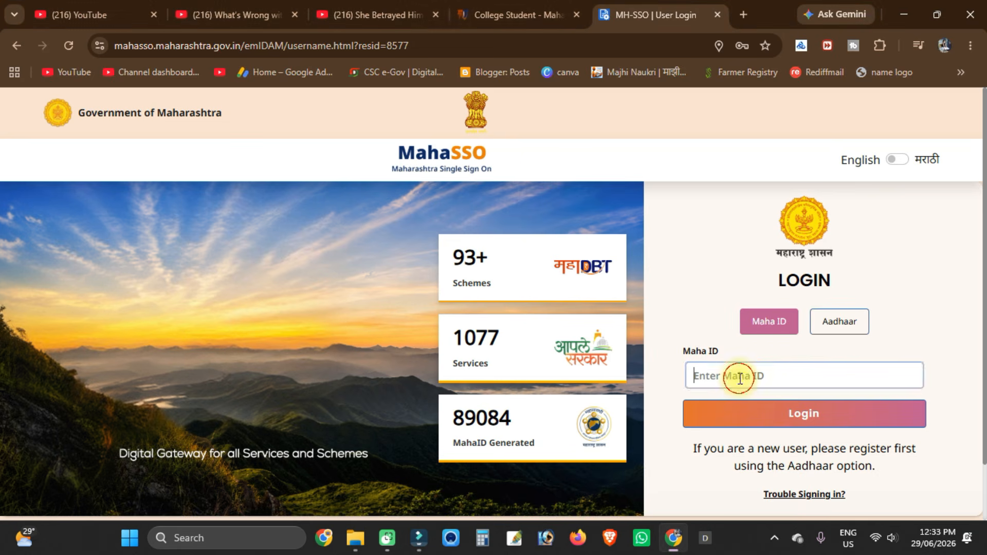
type("2")
key("BackSpace")
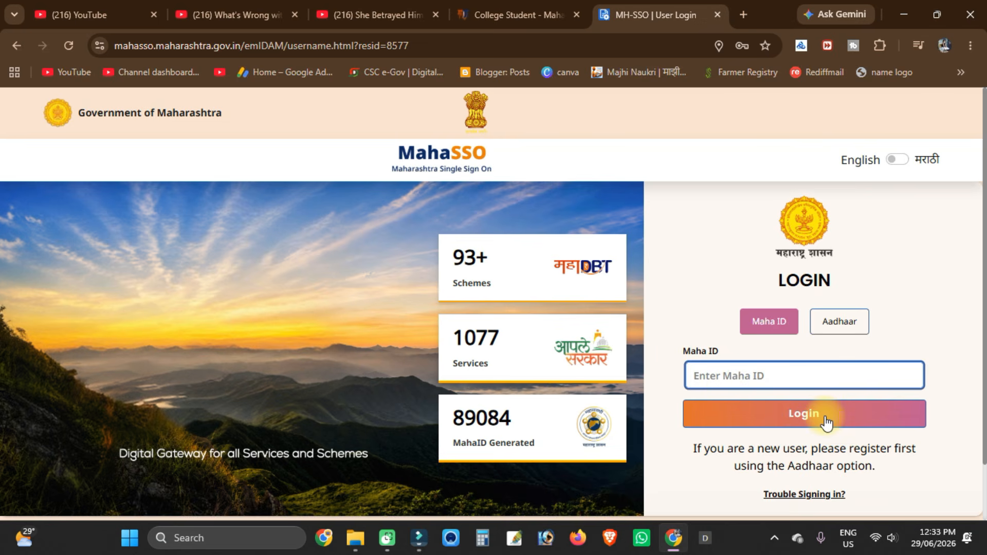
- Try the Aadhaar login option, then return to Maha ID and submit the login for an OTP
left_click(837, 321)
left_click(797, 375)
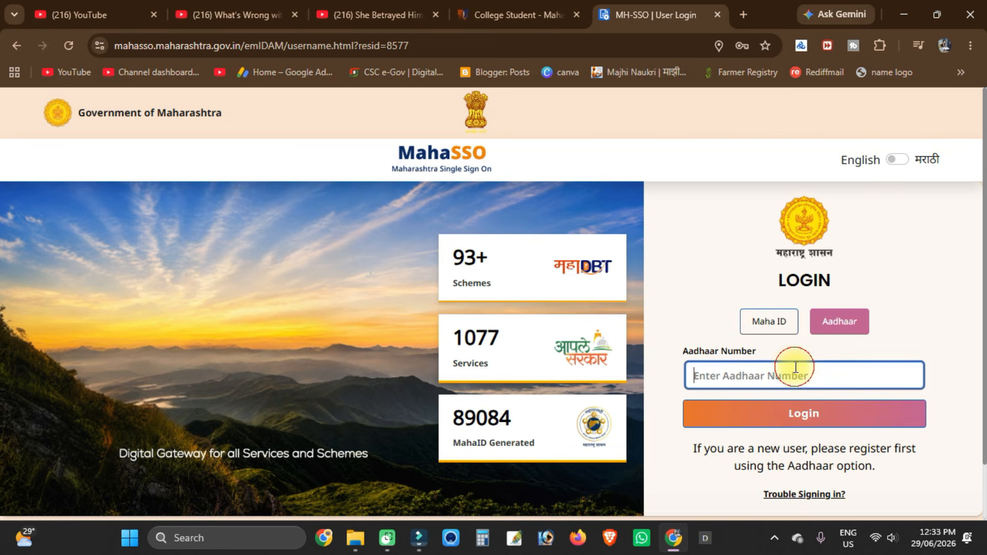
left_click(918, 327)
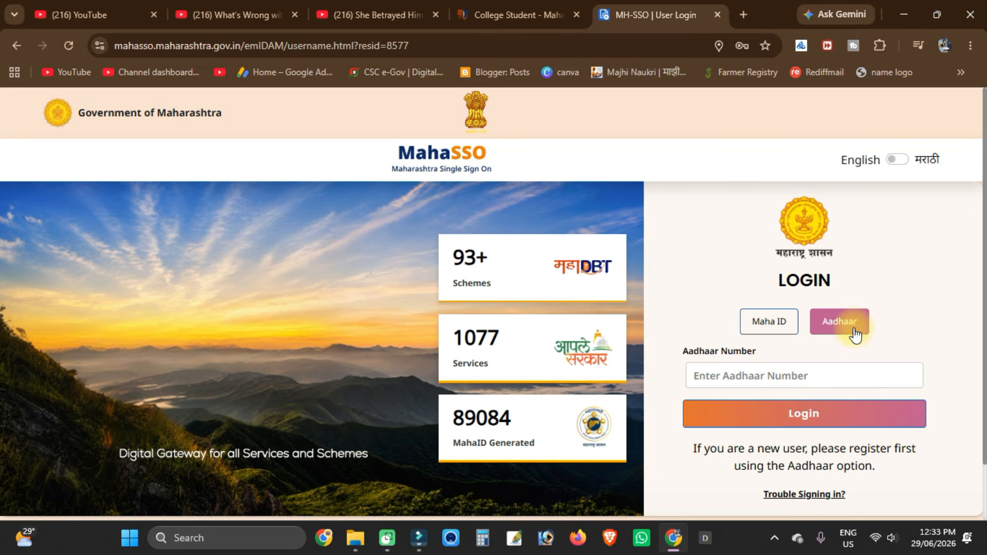
left_click(766, 328)
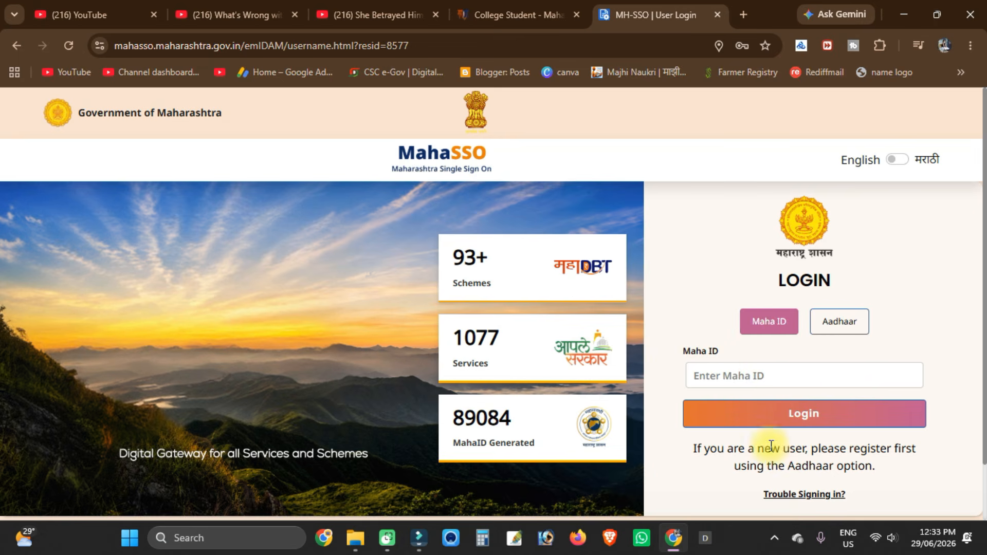
left_click(778, 418)
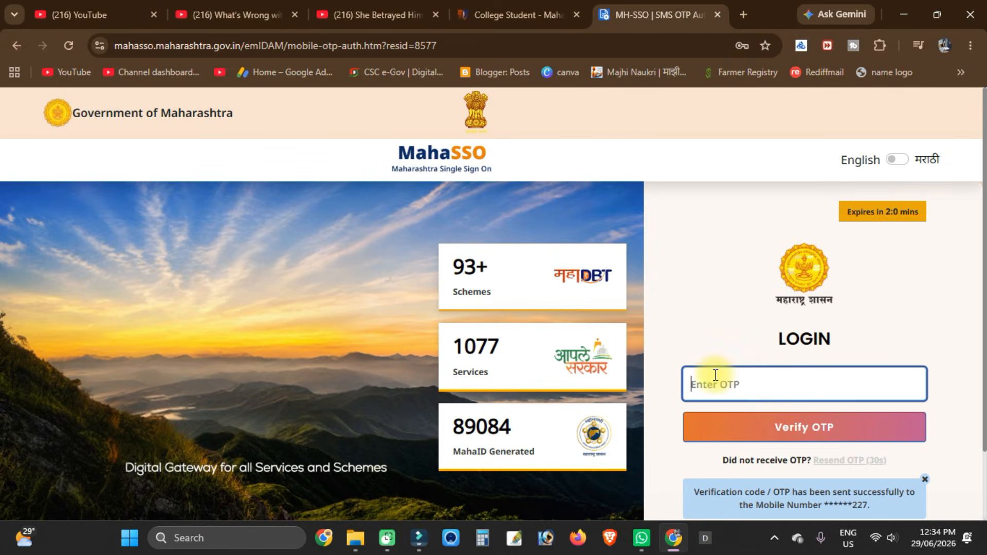
- Enter the six-digit OTP received by SMS and verify it to sign in to MahaDBT
left_click(750, 381)
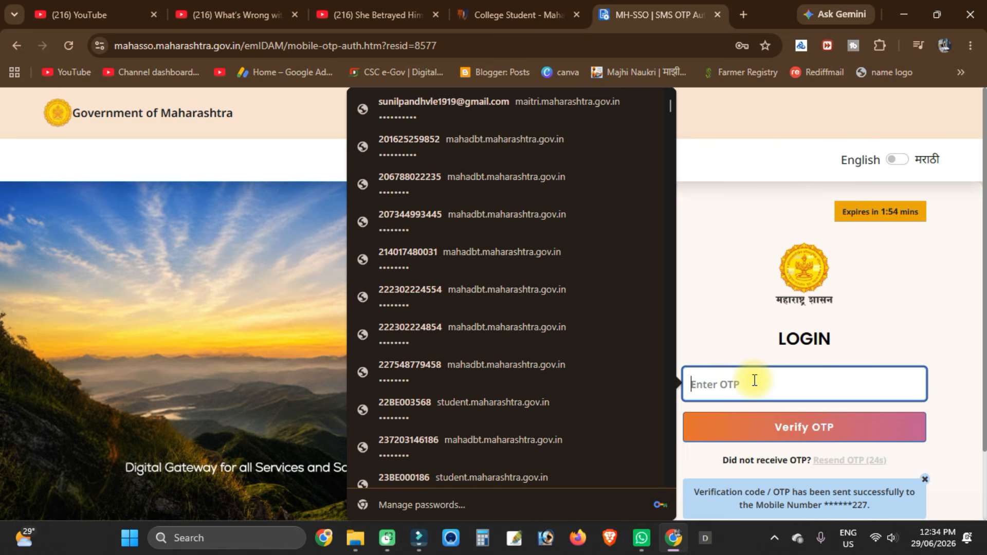
type("••••••")
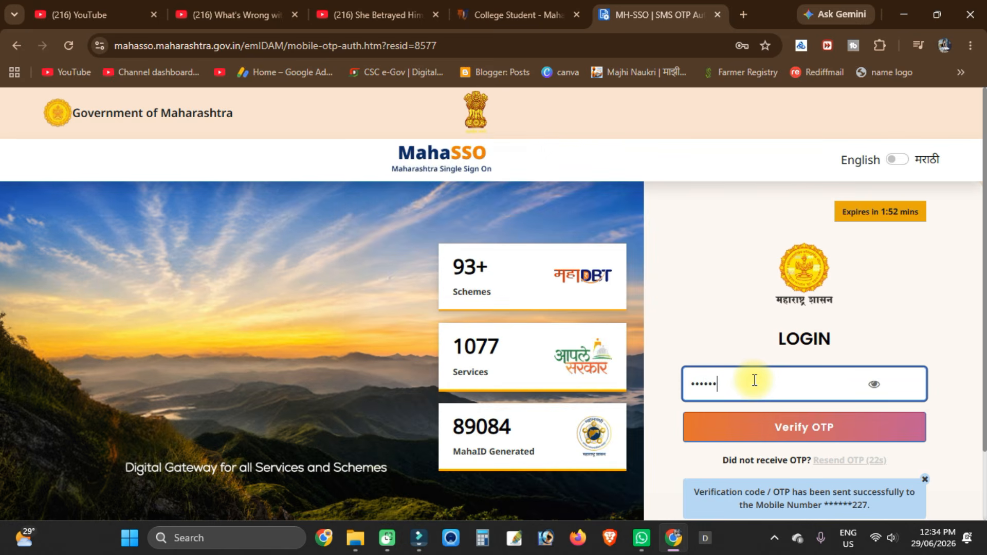
left_click(833, 429)
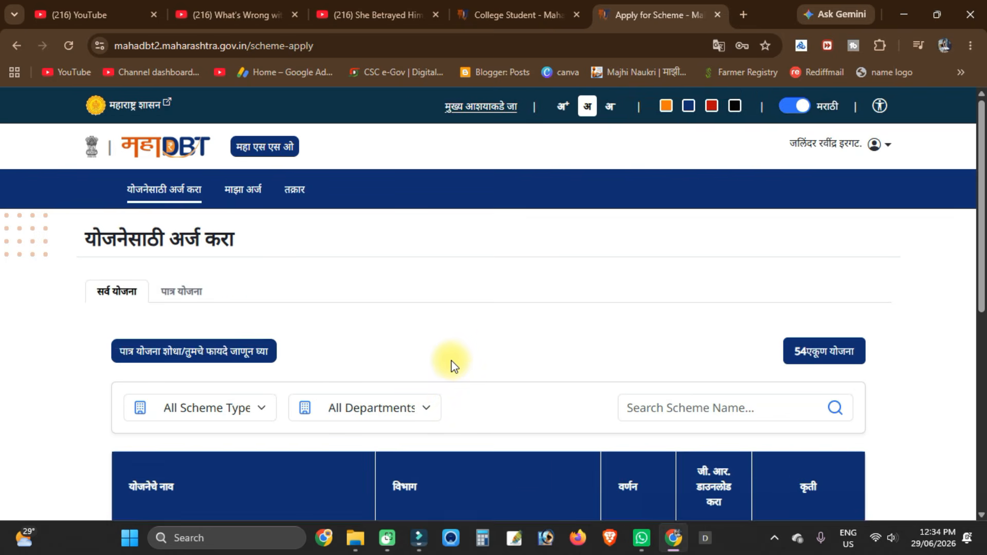
- Filter the schemes to Post Matric Scheme type and the OBC, VJNT & SBC Welfare Department
scroll(256, 401, "down", 1)
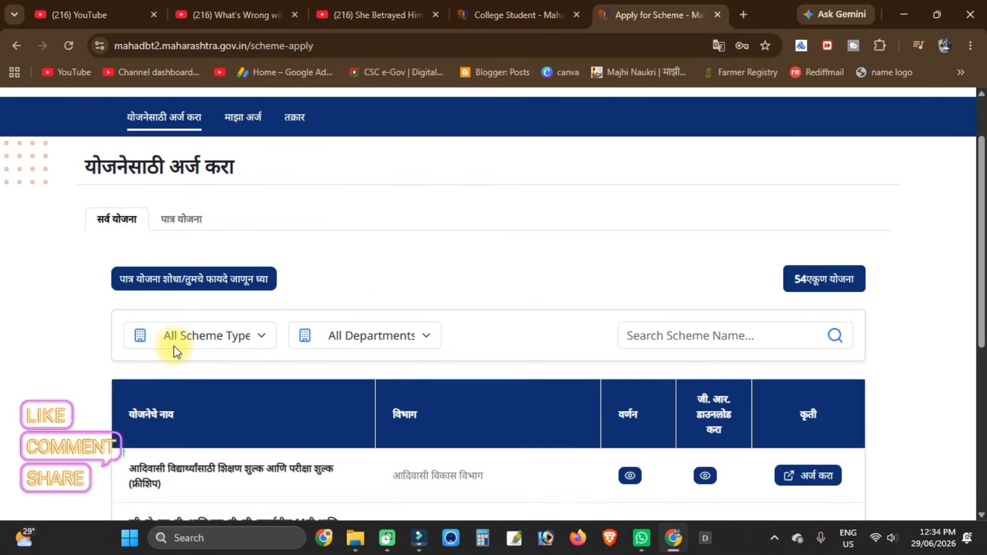
left_click(243, 347)
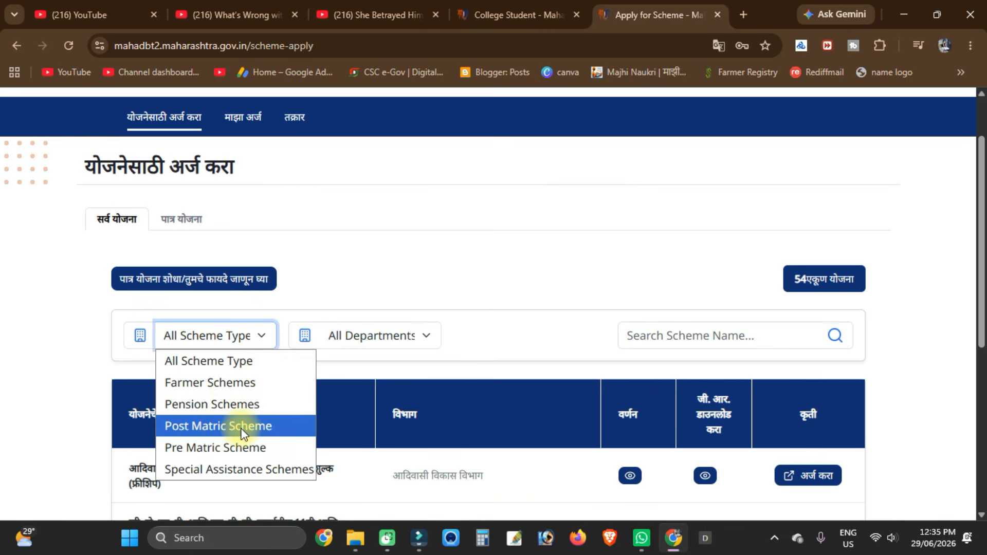
left_click(241, 431)
left_click(400, 343)
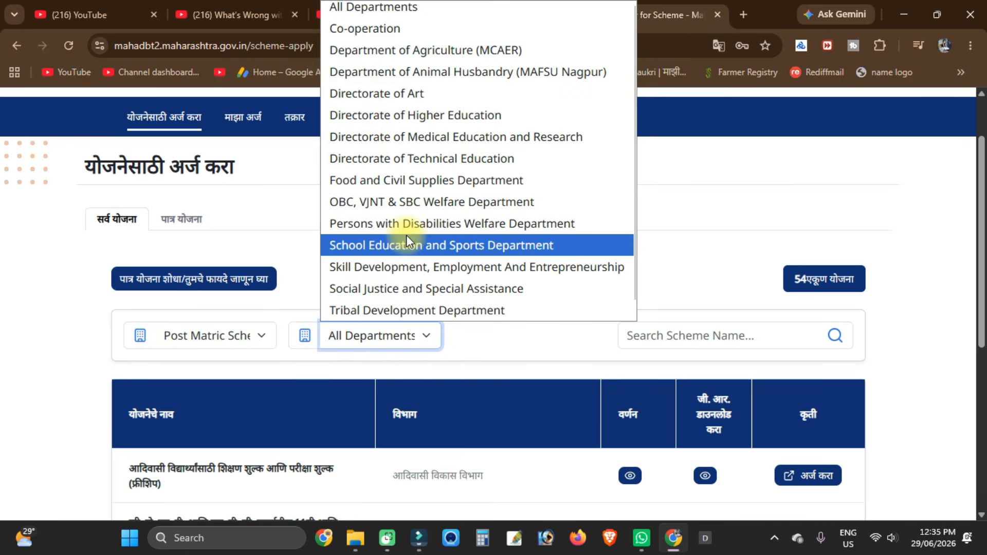
left_click(402, 339)
left_click(394, 338)
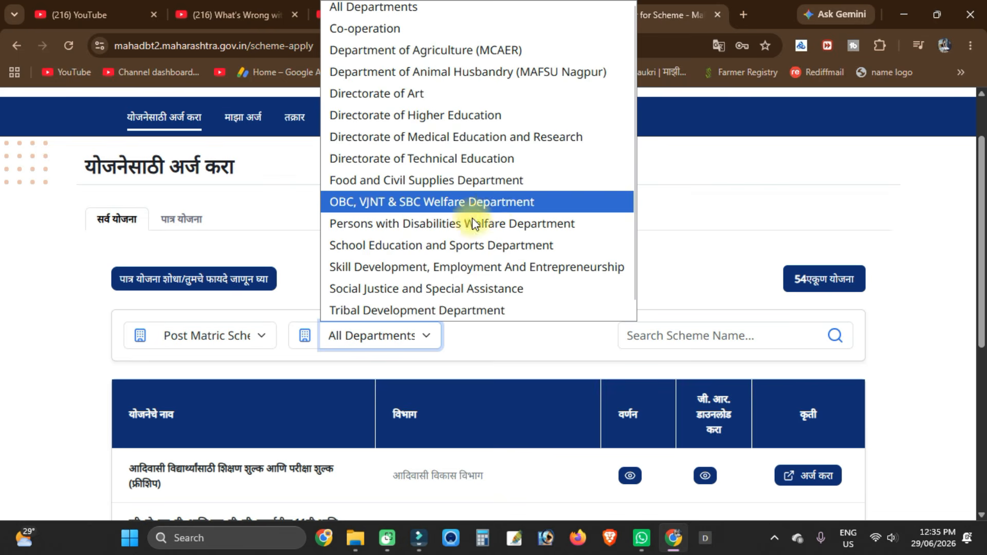
left_click(411, 203)
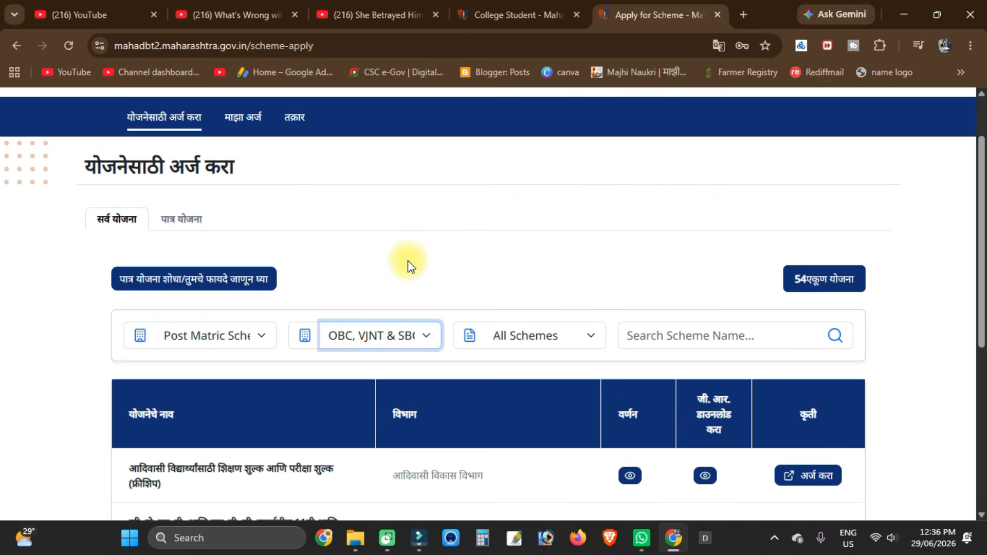
- Pick Post Matric Scholarship to VJNT Students from the OBC, VJNT & SBC department's schemes
left_click(510, 330)
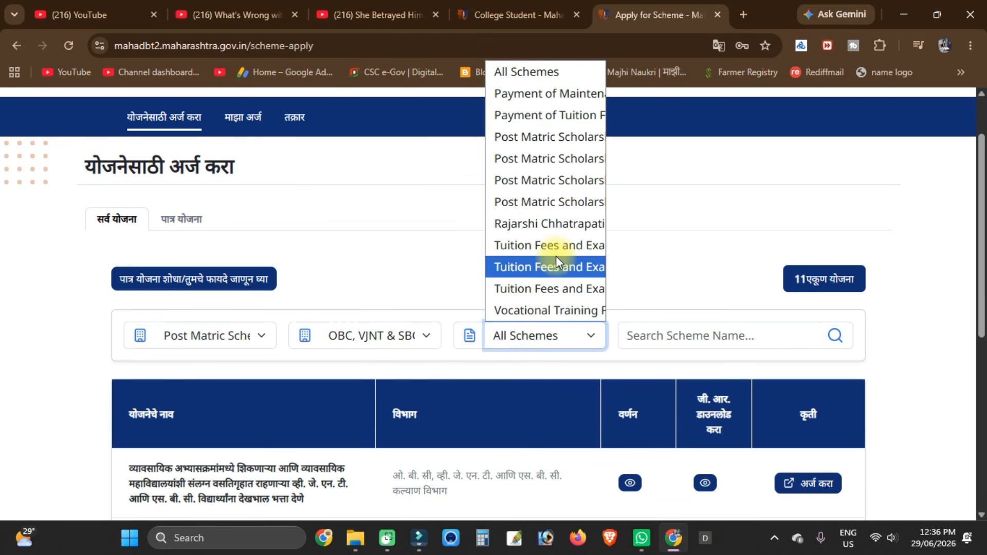
key("ctrl+minus")
key("ctrl+minus")
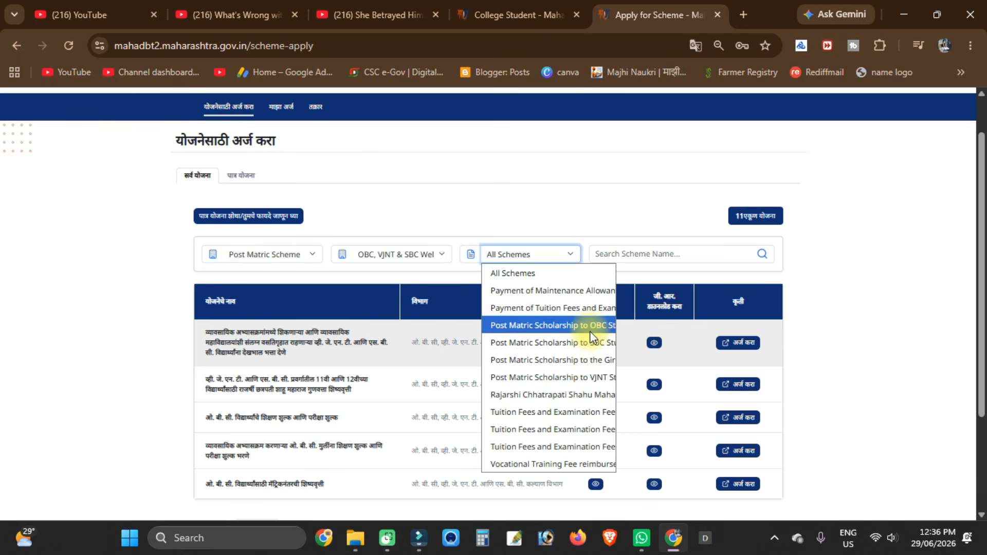
left_click(588, 377)
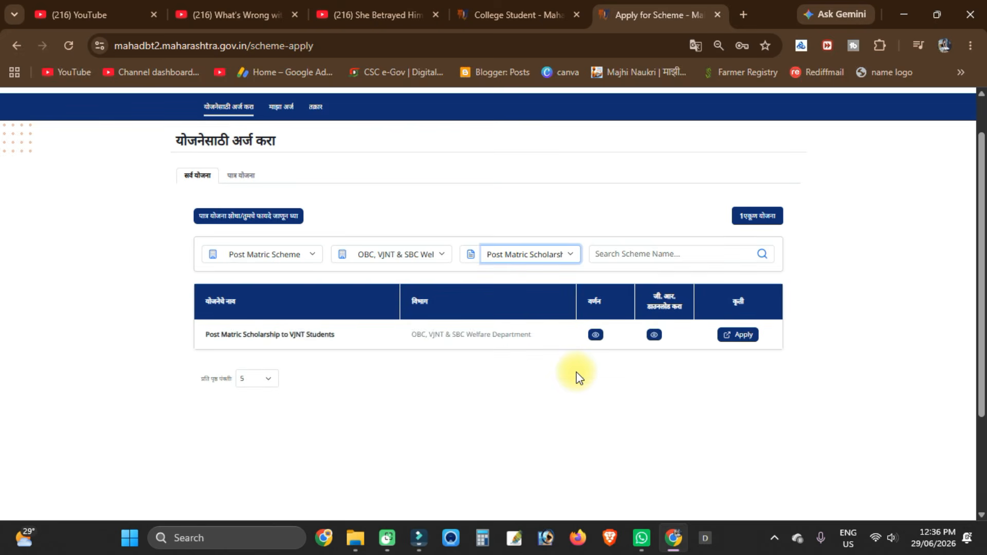
key("ctrl+plus")
key("ctrl+plus")
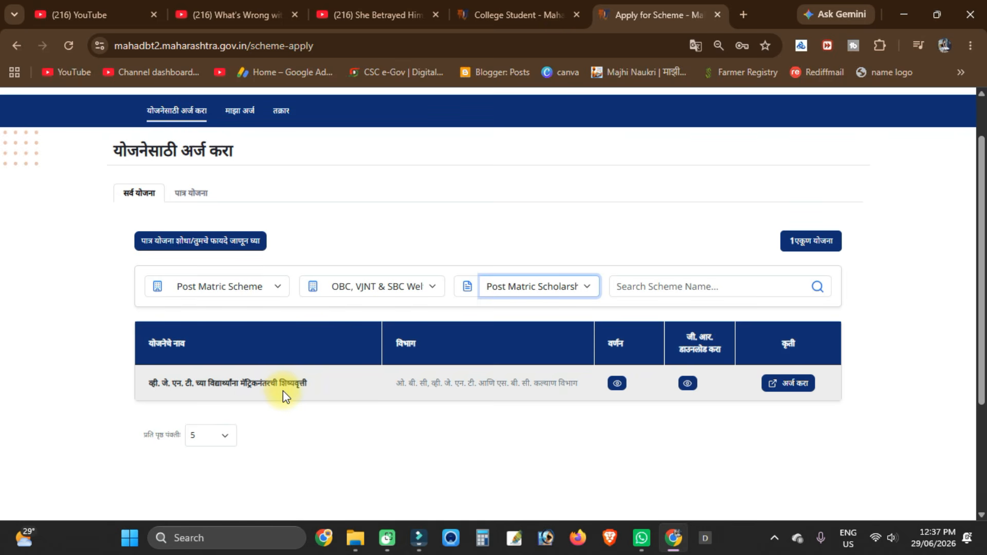
- Try other filters: Post Matric Scholarship to OBC Students, then Social Justice's Government of India Post-Matric Scholarship
left_click(379, 287)
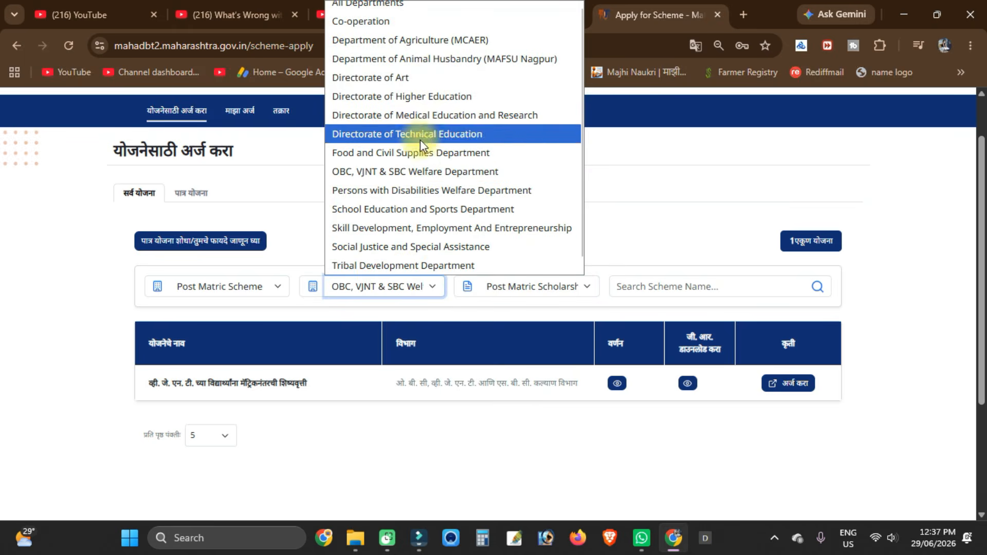
left_click(431, 172)
left_click(537, 286)
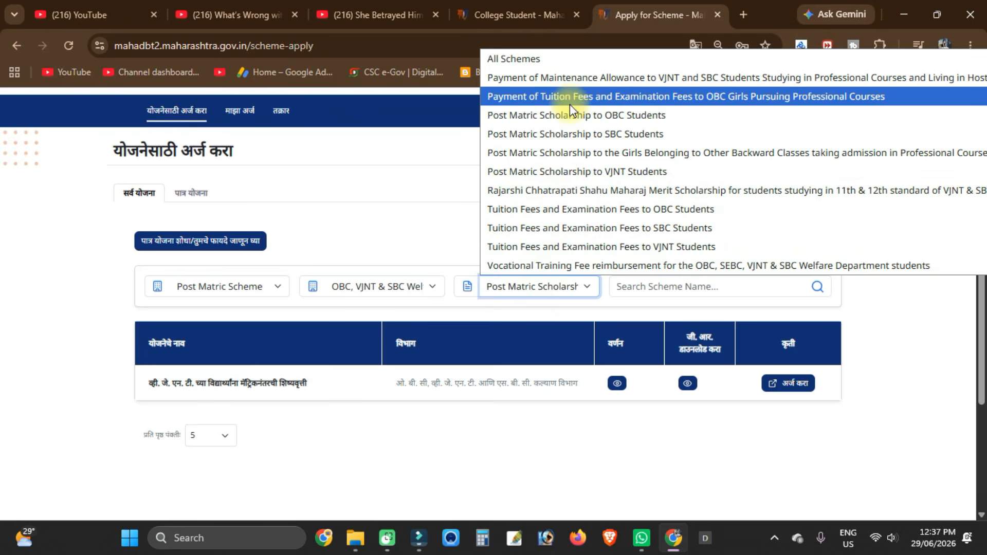
left_click(569, 116)
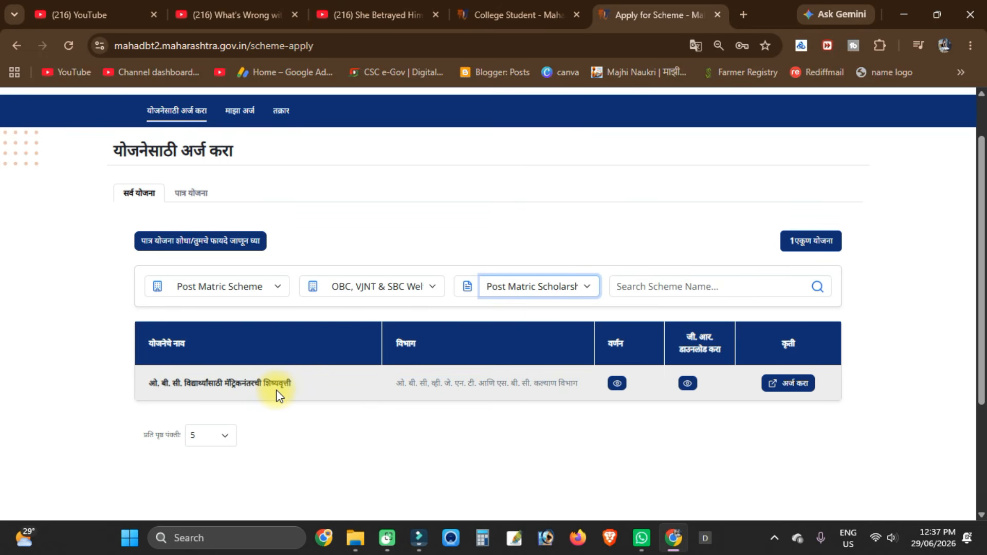
left_click(381, 286)
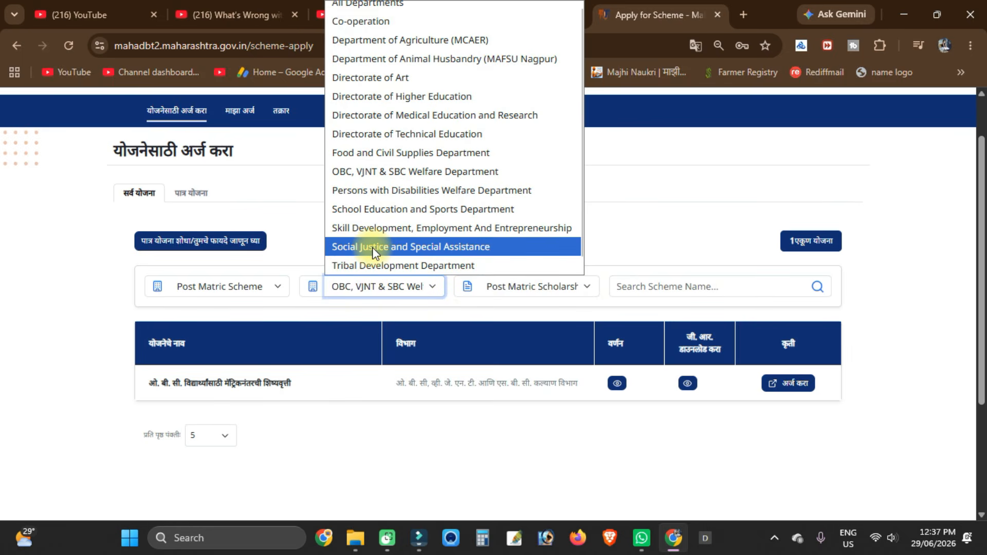
left_click(372, 248)
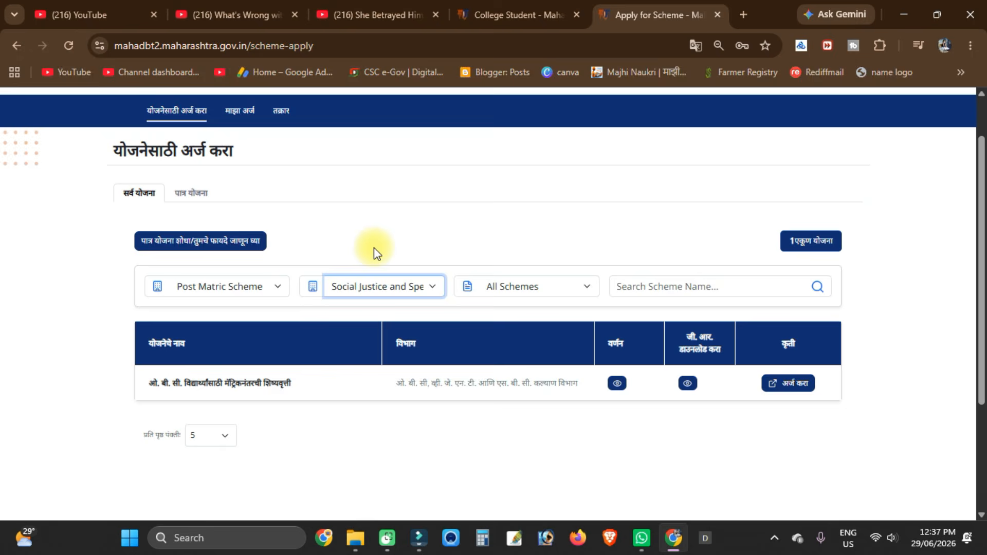
left_click(529, 287)
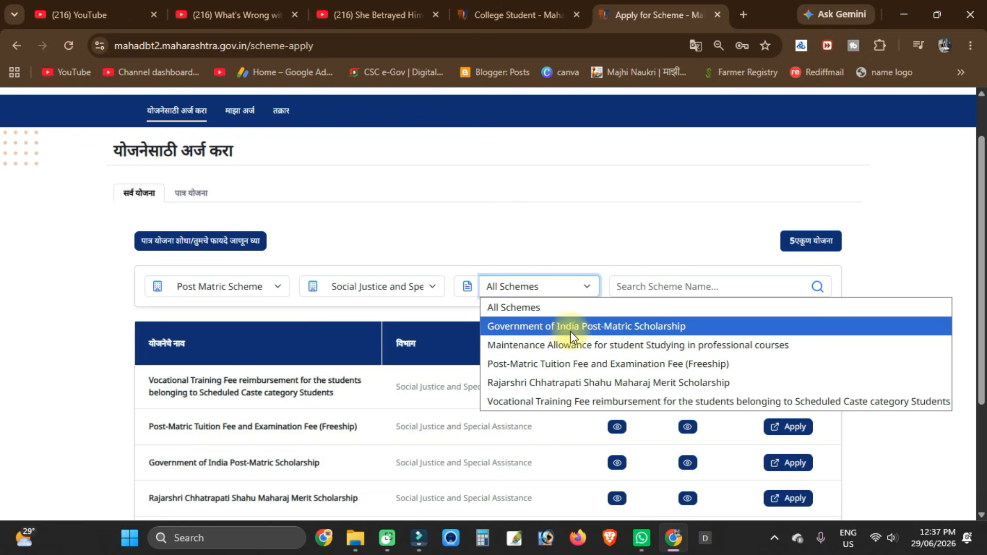
left_click(597, 329)
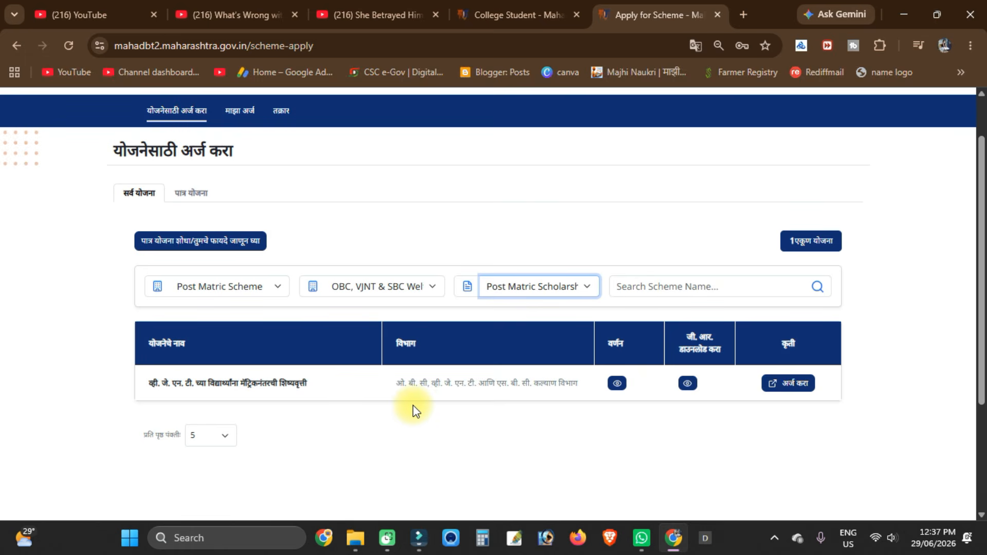
- Start the VJNT post-matric scholarship application for academic year 2026-2027 and reach the Aadhaar number field
left_click(793, 387)
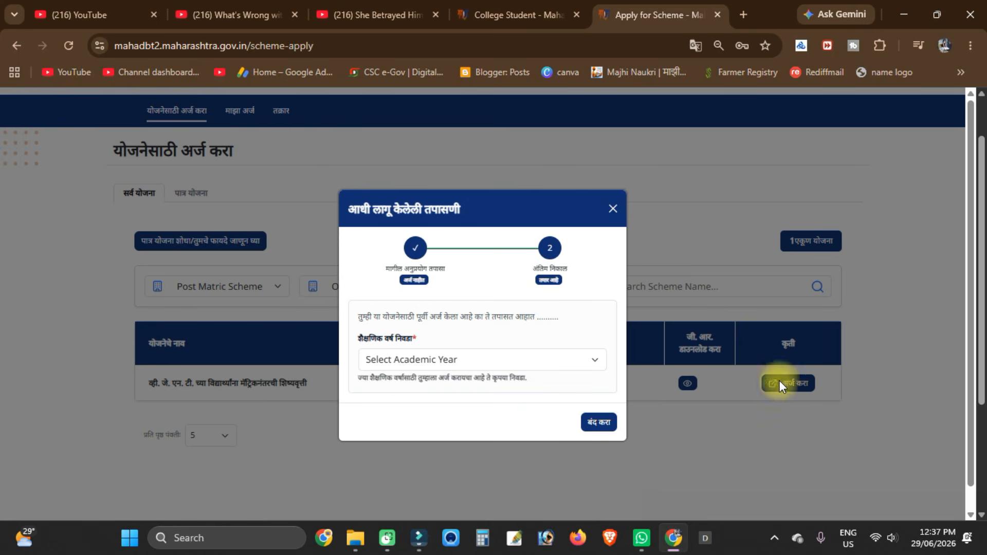
left_click(468, 360)
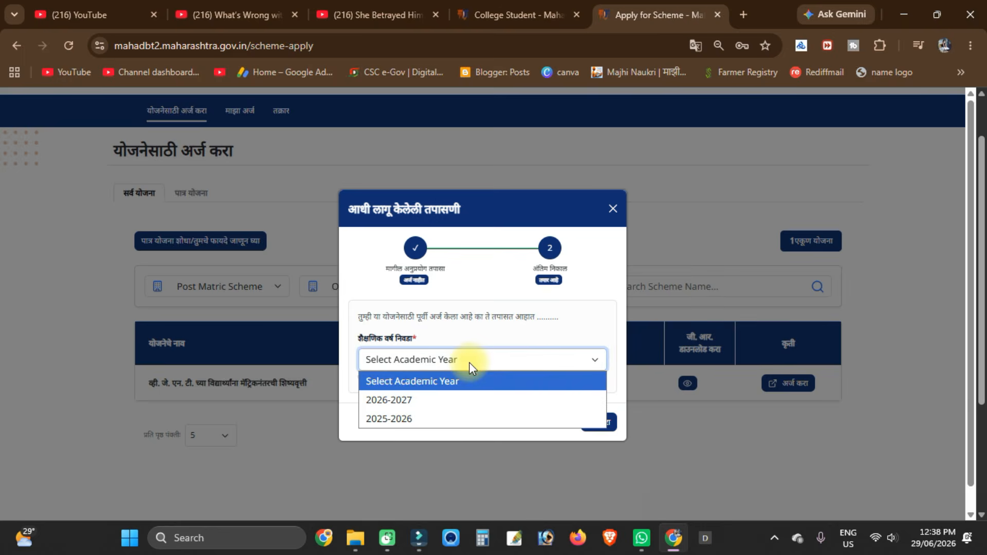
left_click(455, 400)
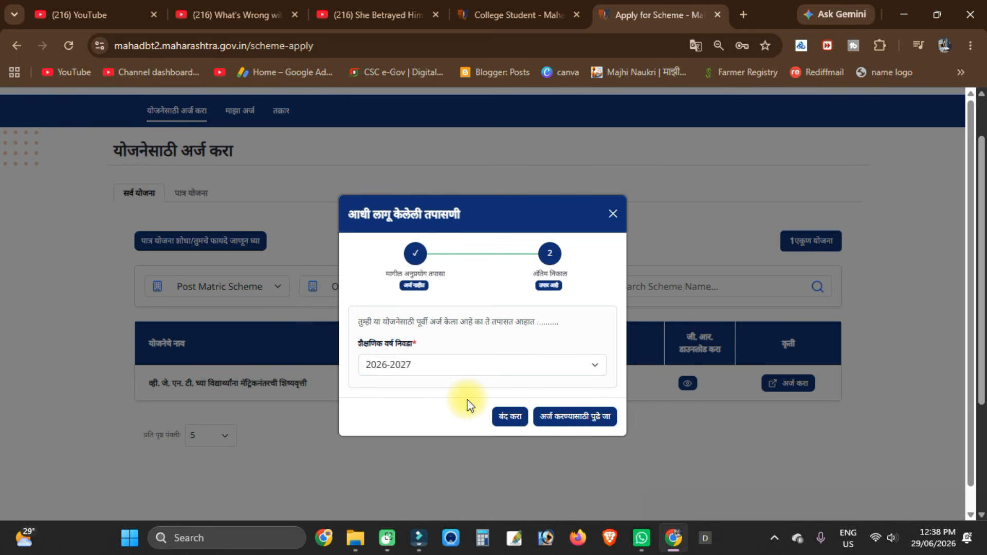
left_click(588, 421)
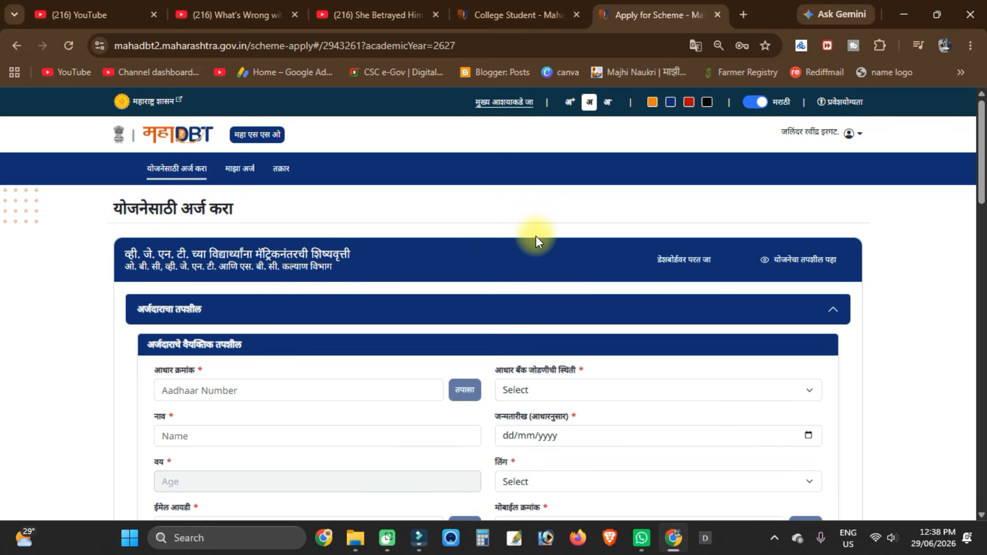
scroll(513, 249, "down", 3)
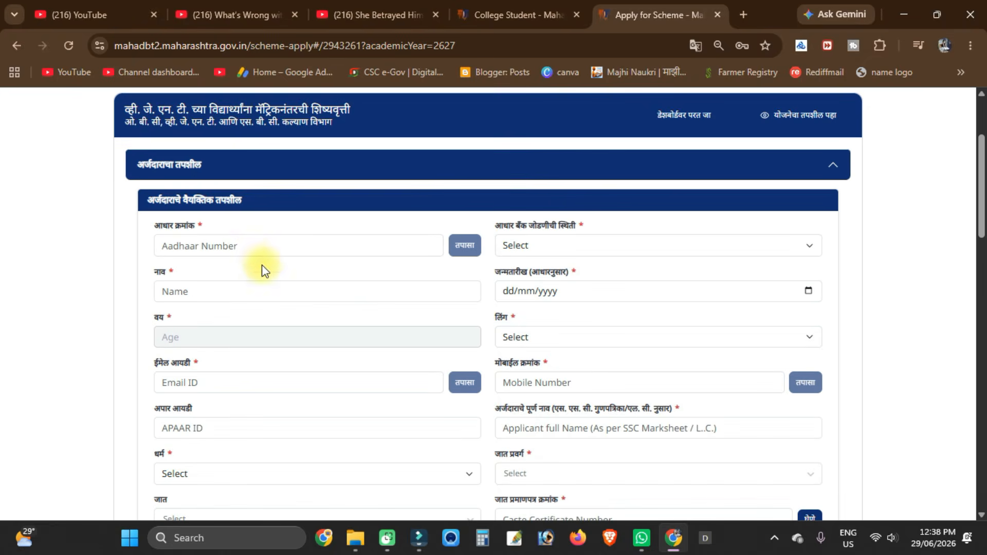
left_click(254, 247)
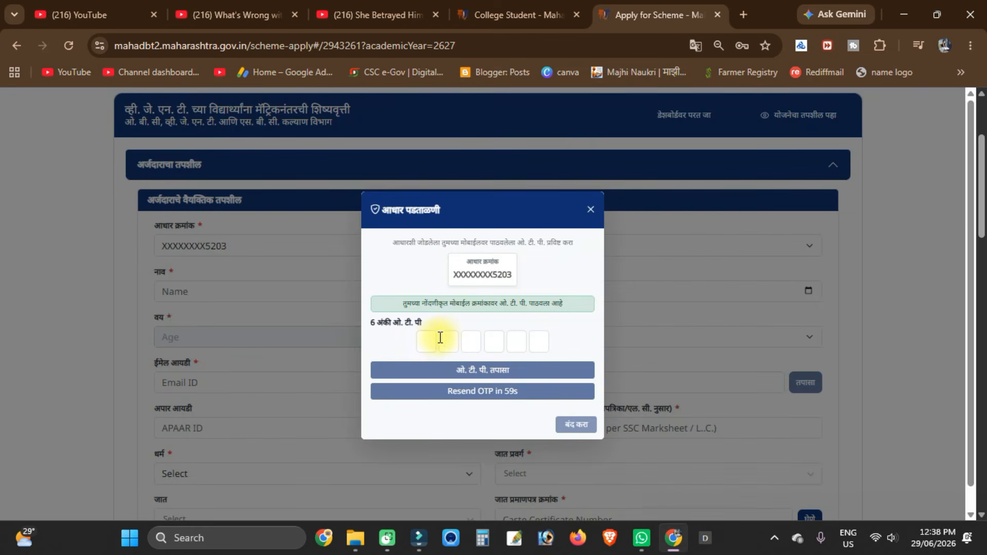
- Verify the Aadhaar number with its OTP so name, birth date, age and gender auto-fill
left_click(426, 341)
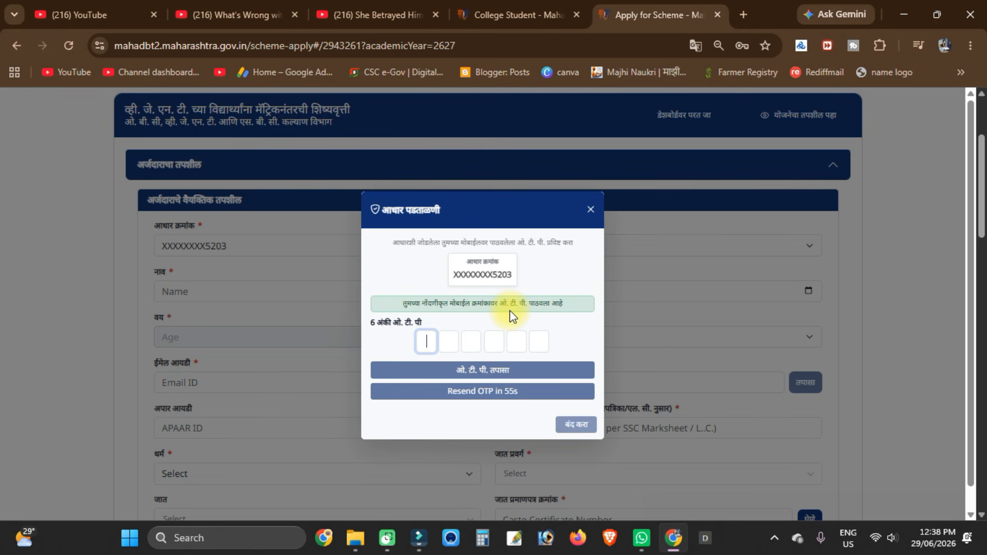
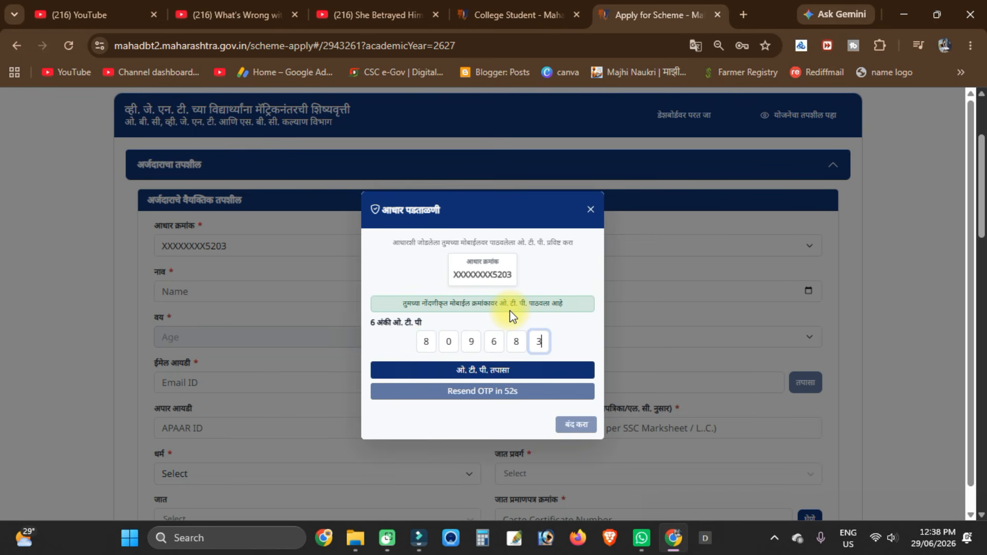
left_click(512, 374)
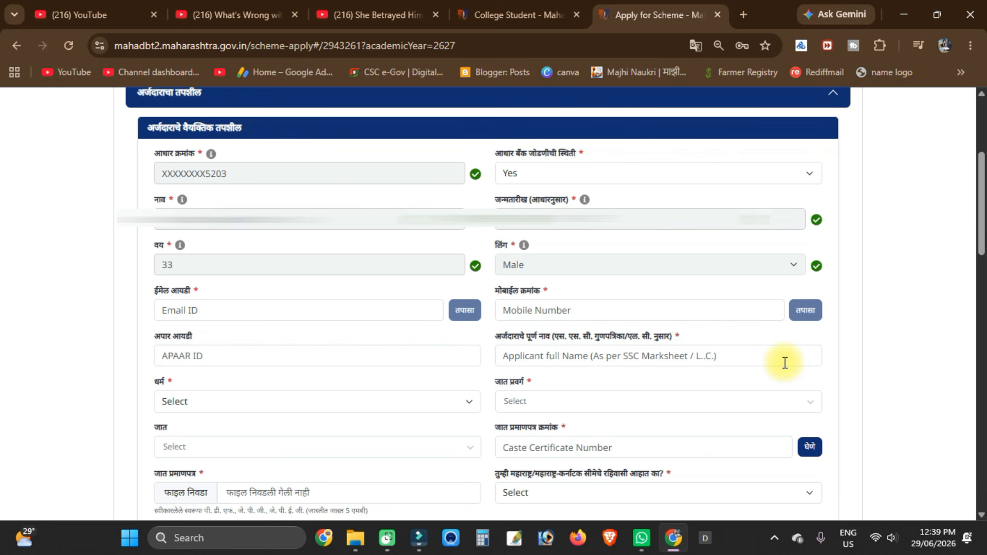
- Keep bank-linking status as Yes and fill in the applicant's e-mail ID and mobile number
left_click(554, 169)
left_click(529, 183)
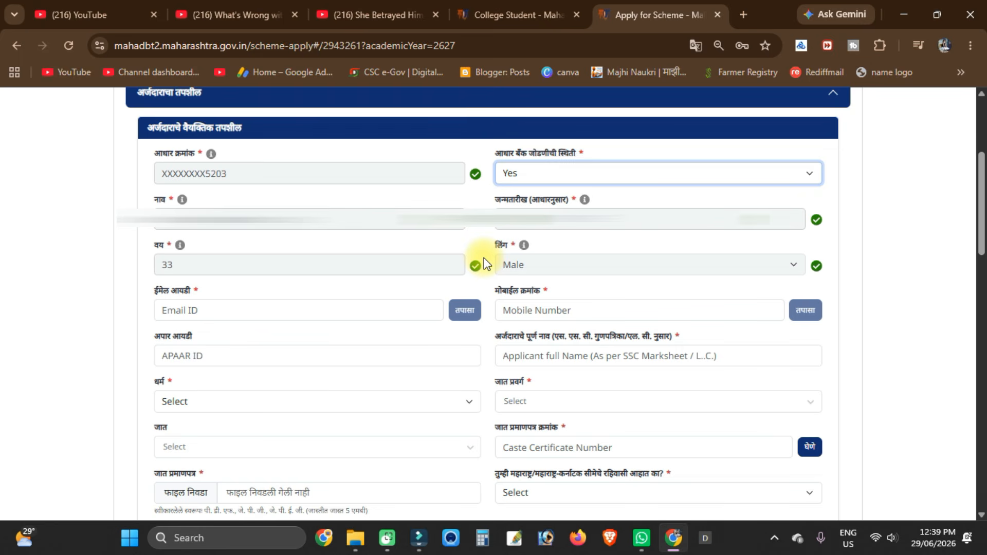
left_click(208, 303)
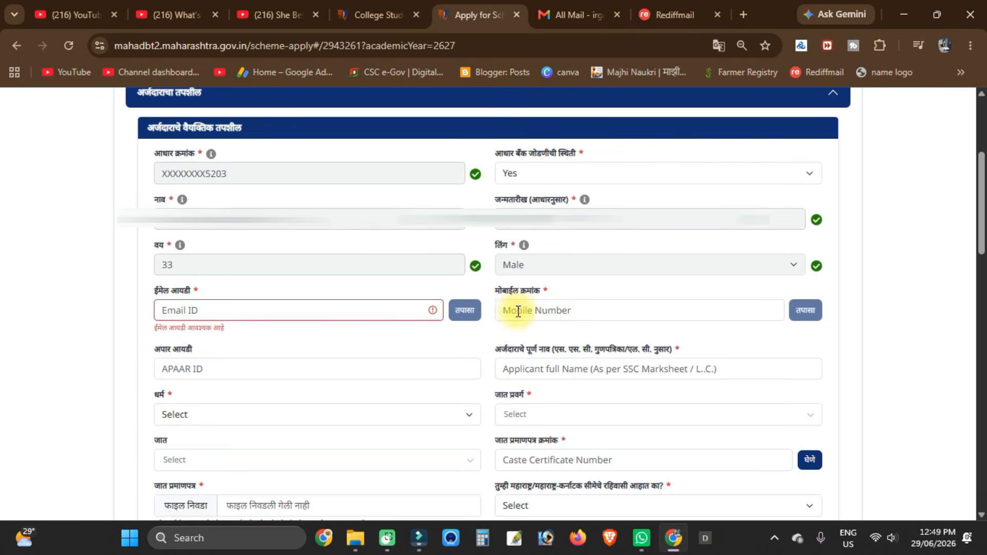
left_click(519, 314)
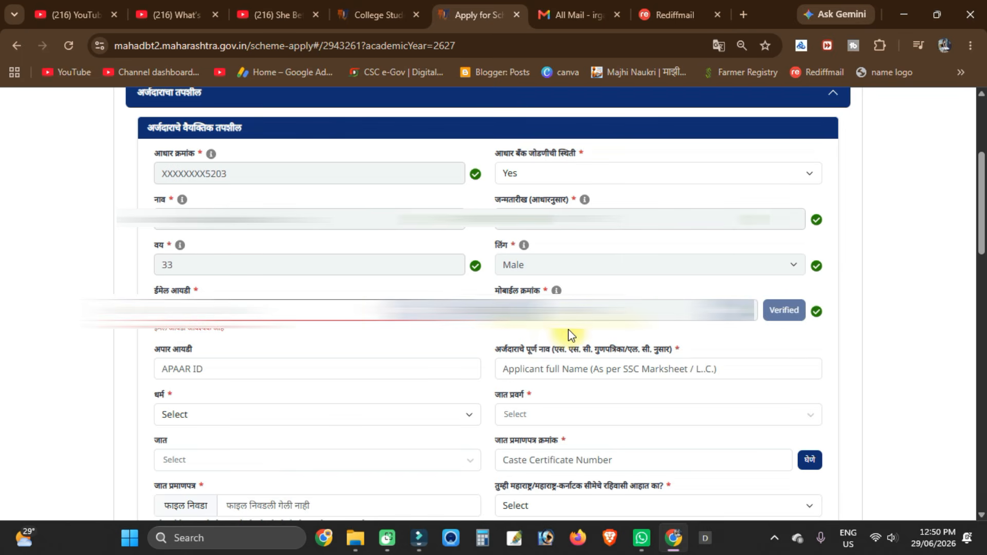
scroll(348, 364, "down", 3)
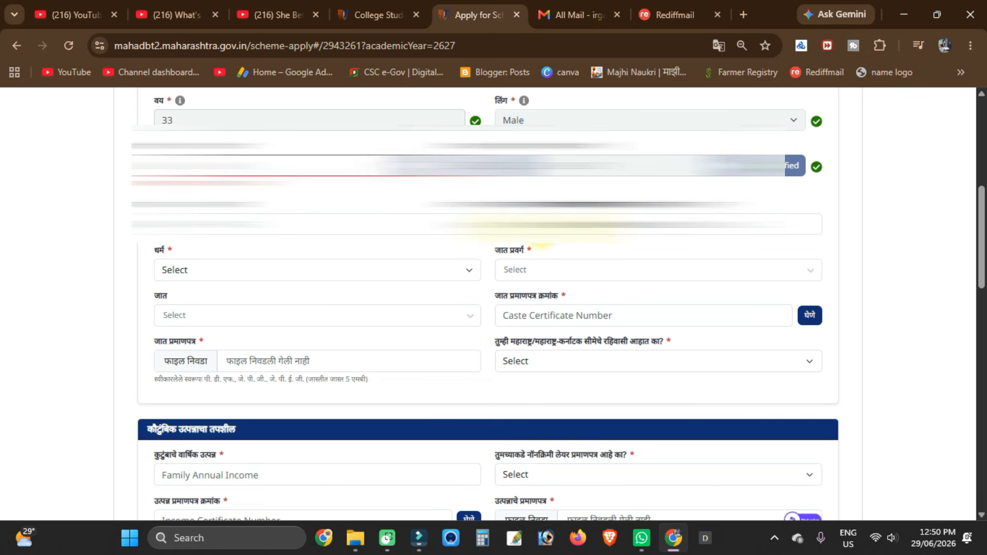
left_click(565, 226)
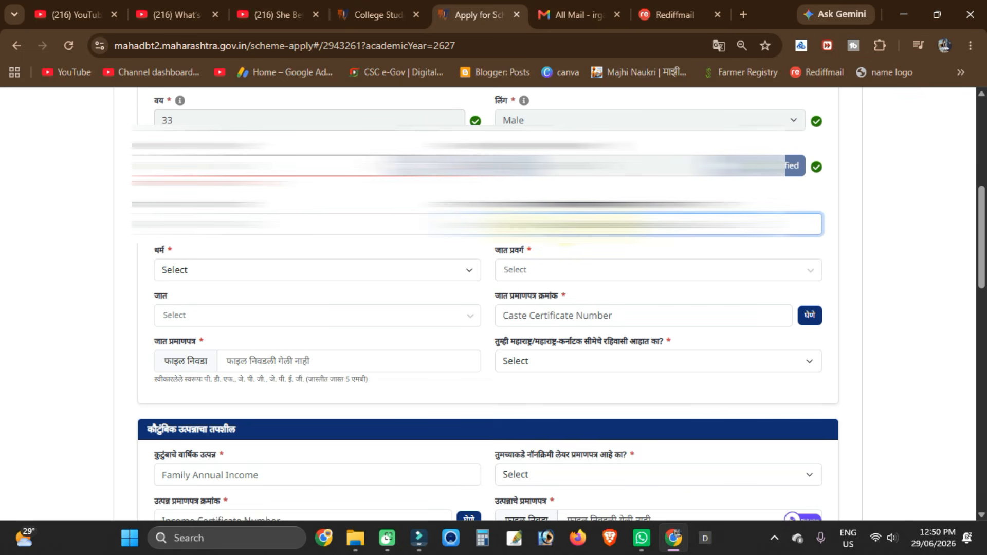
left_click(363, 267)
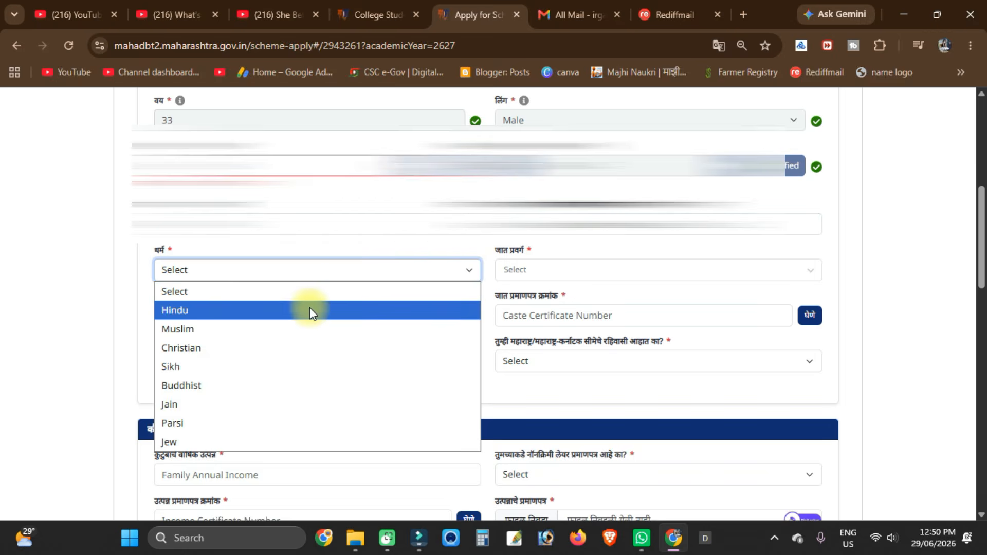
left_click(308, 311)
left_click(584, 271)
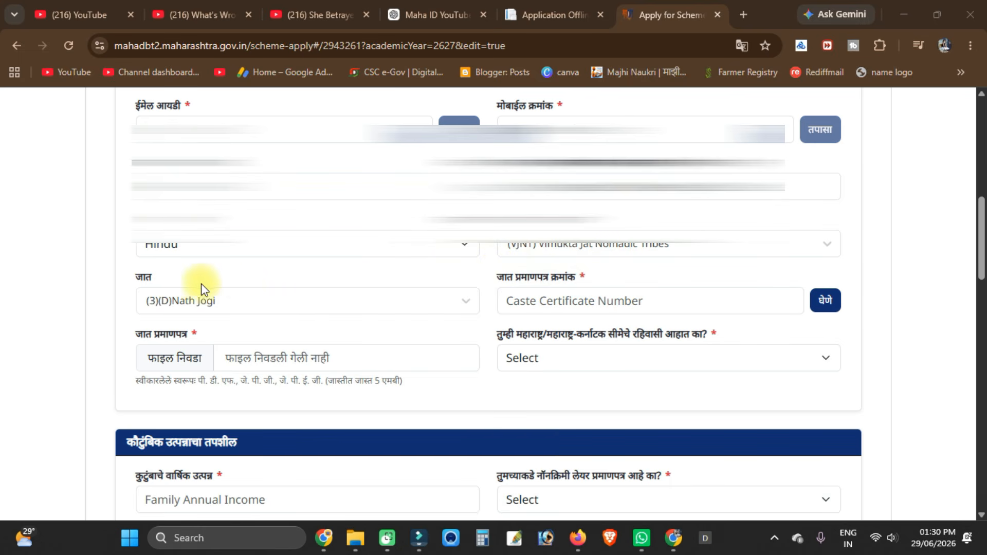
left_click(266, 298)
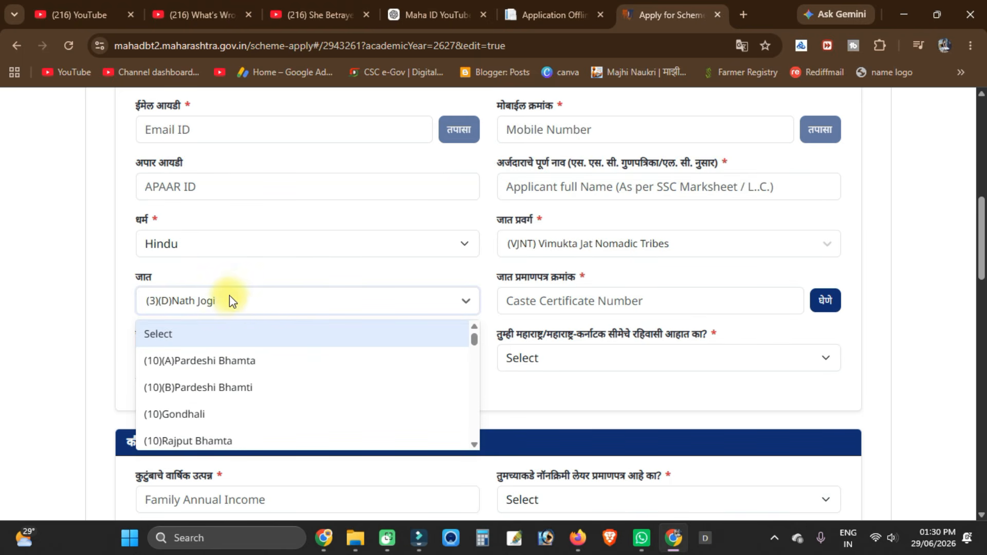
scroll(190, 381, "down", 3)
scroll(189, 387, "up", 4)
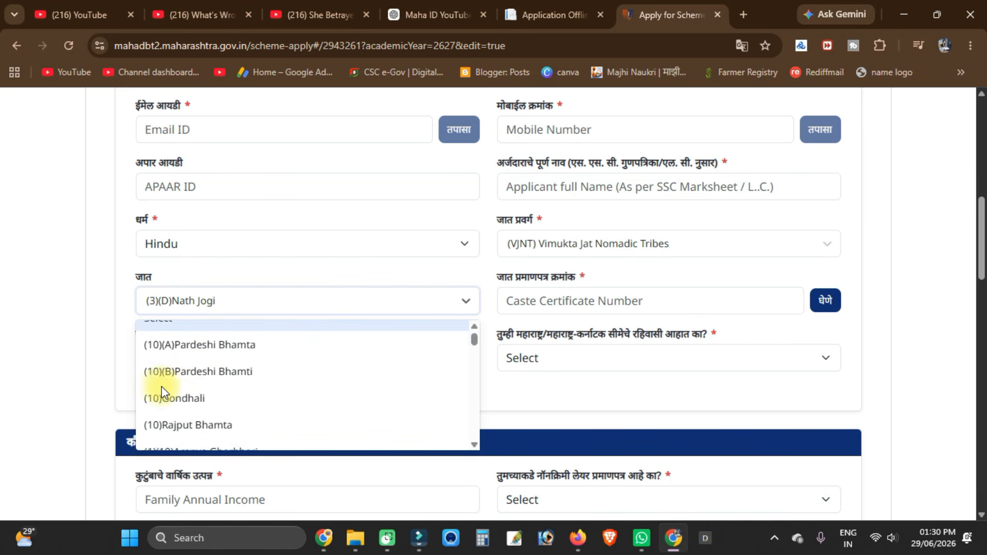
left_click(108, 365)
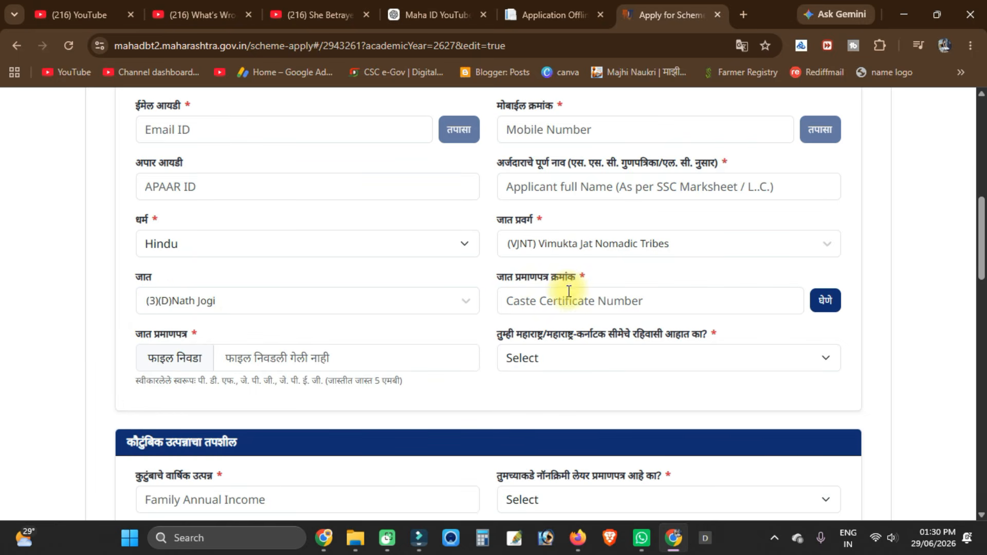
left_click(599, 312)
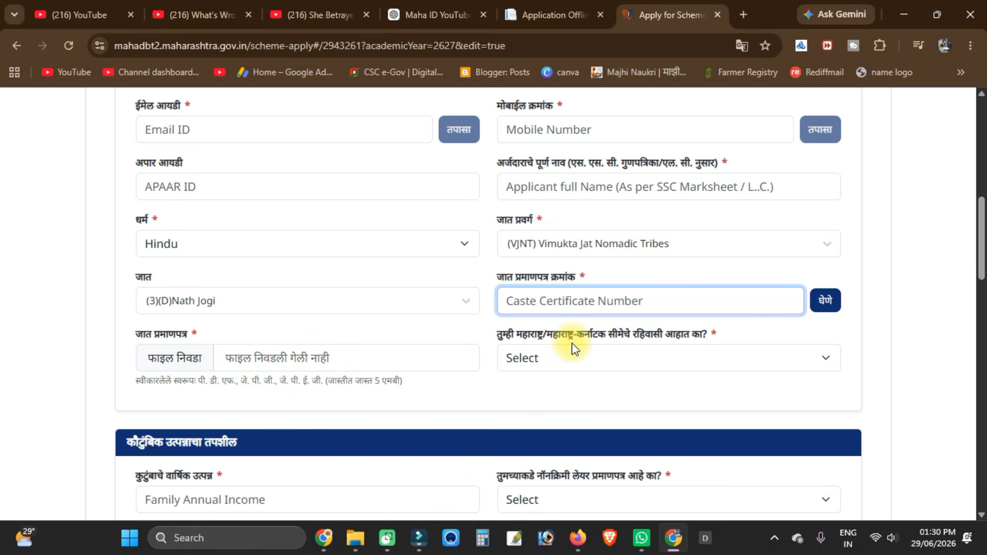
left_click(629, 360)
- Answer Yes to Maharashtra residency and begin entering the domicile certificate number
left_click(553, 405)
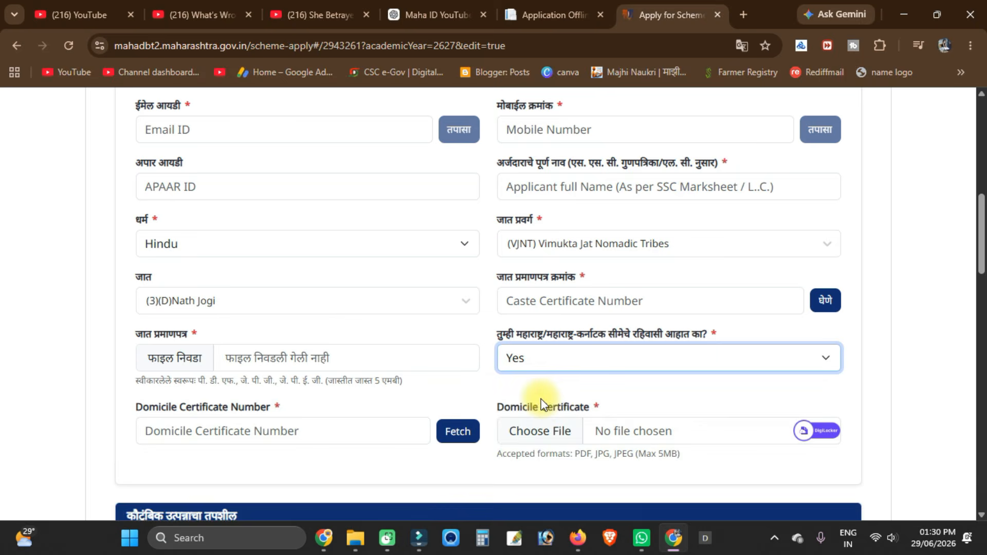
scroll(462, 406, "down", 1)
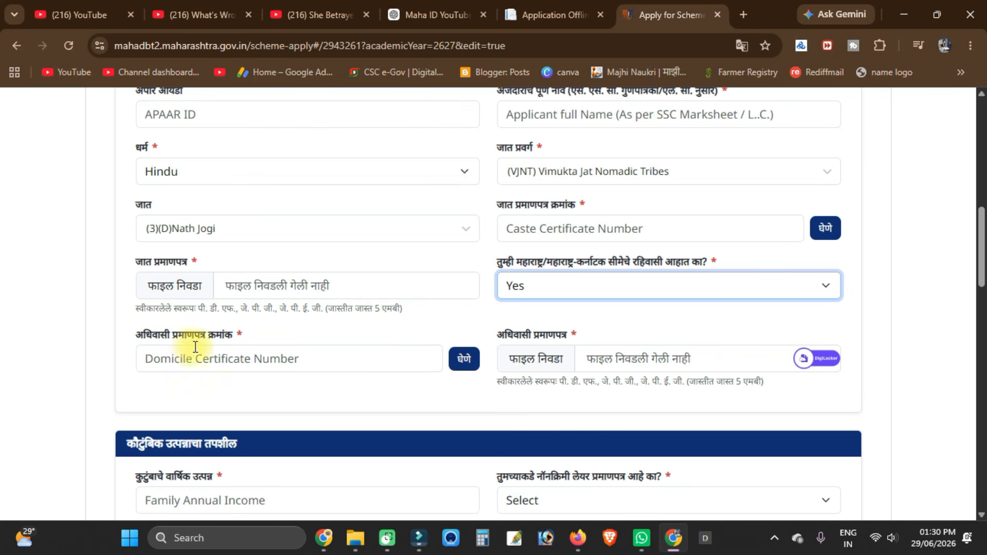
left_click(253, 369)
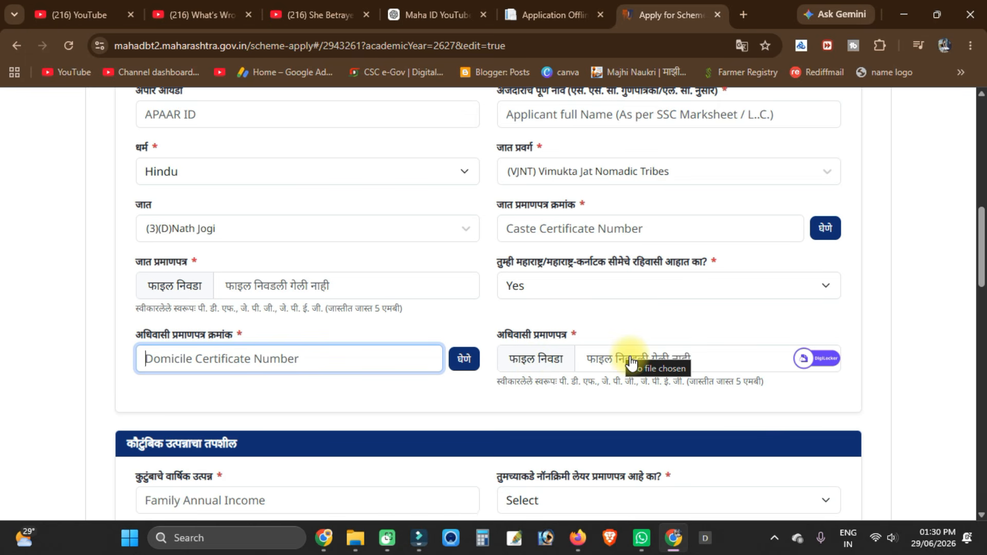
scroll(632, 361, "down", 2)
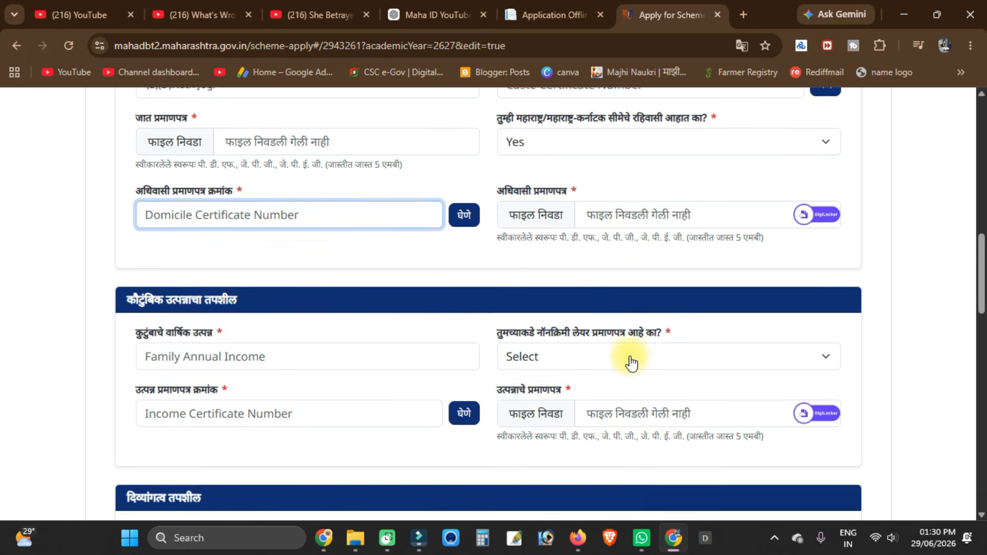
scroll(631, 361, "down", 3)
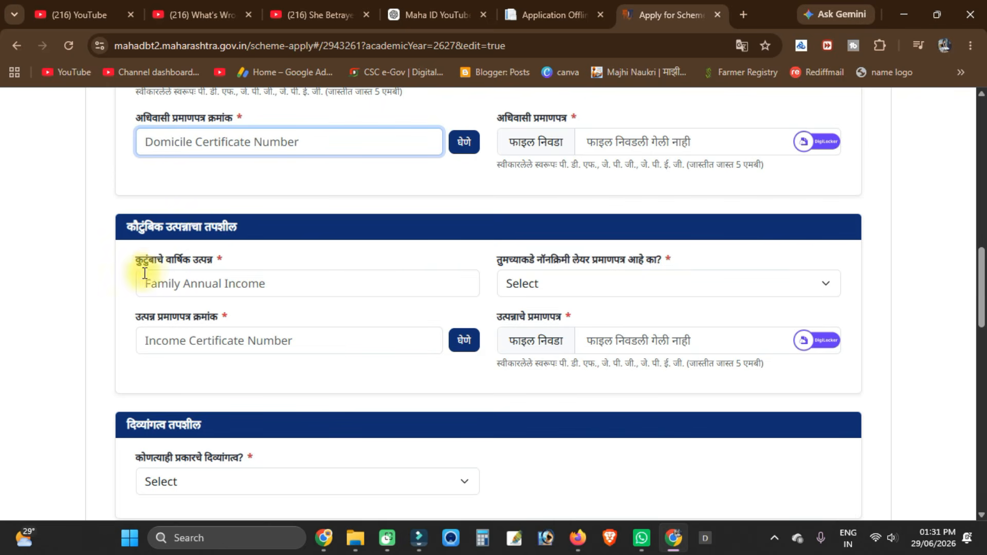
- Enter family annual income 50000, answer Yes for non-creamy layer, and start the income certificate number
left_click(205, 282)
type("50000")
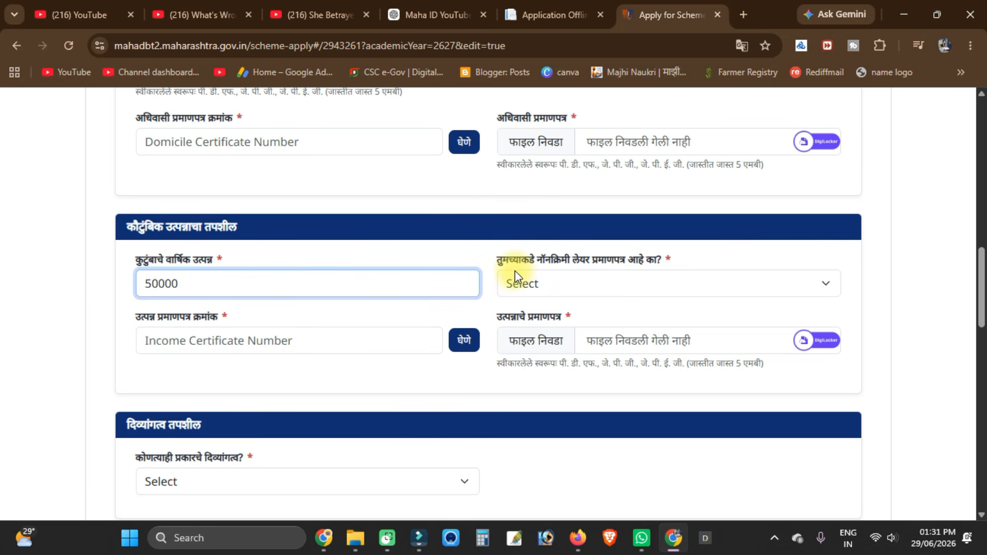
left_click(634, 279)
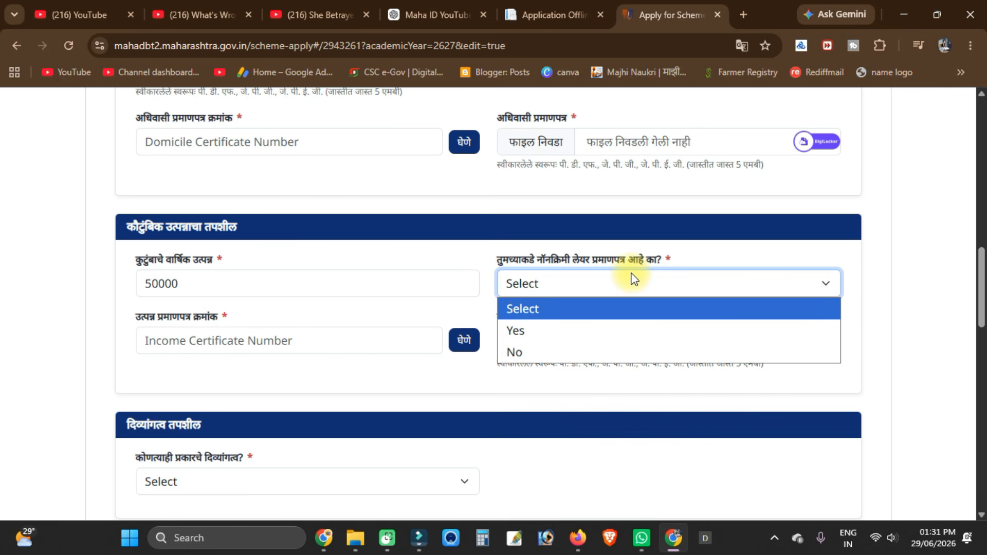
left_click(567, 329)
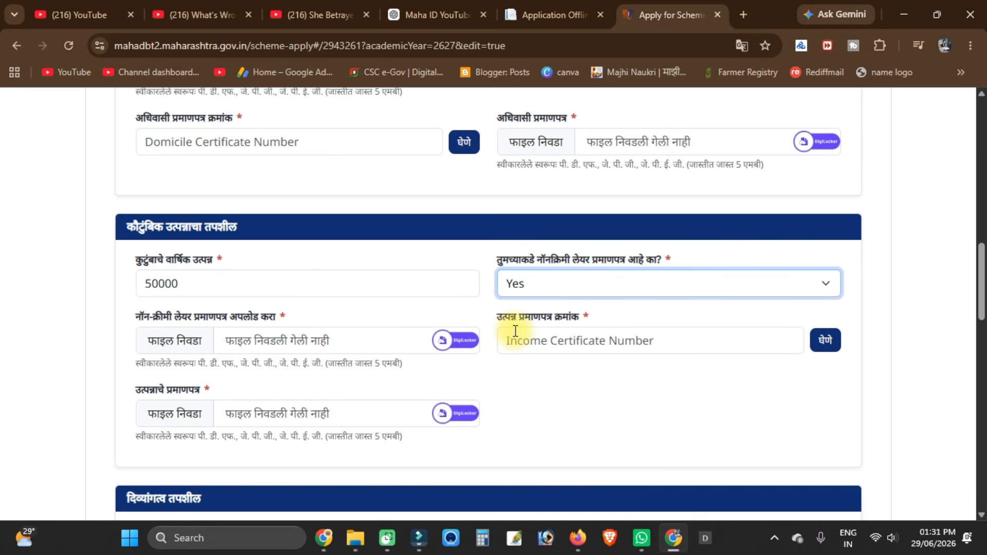
left_click(559, 343)
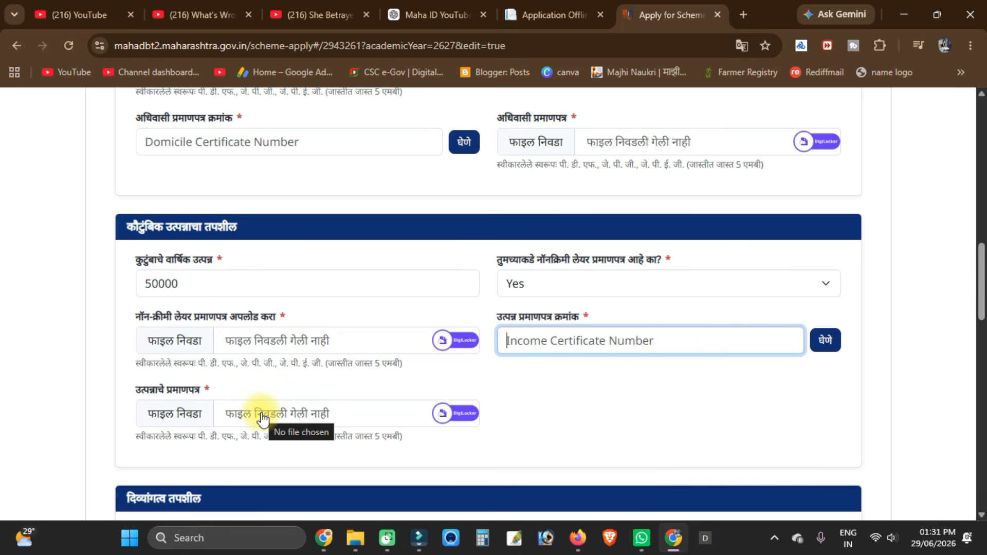
scroll(262, 419, "down", 6)
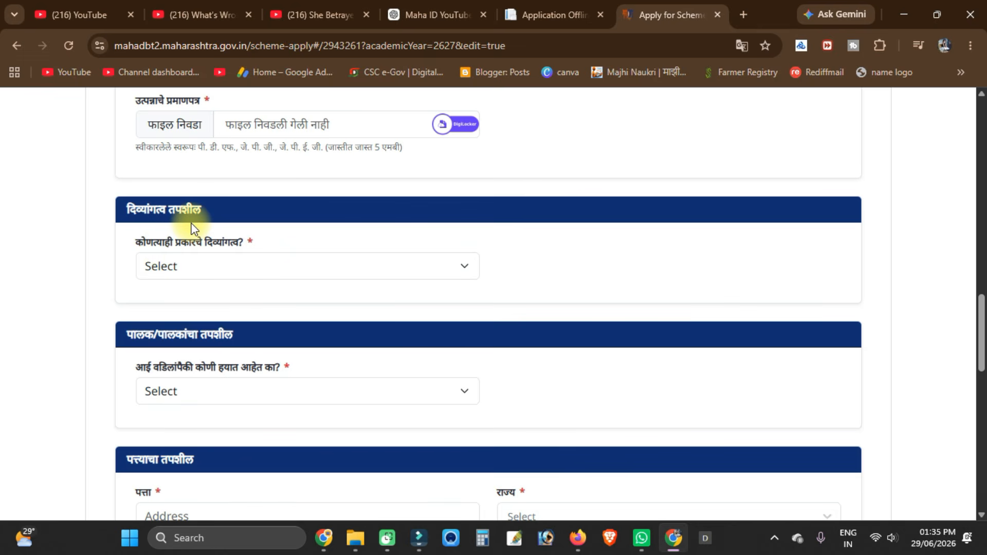
- Answer No to the disability question and Yes to whether a parent is alive
left_click(197, 267)
left_click(188, 312)
left_click(197, 269)
left_click(184, 337)
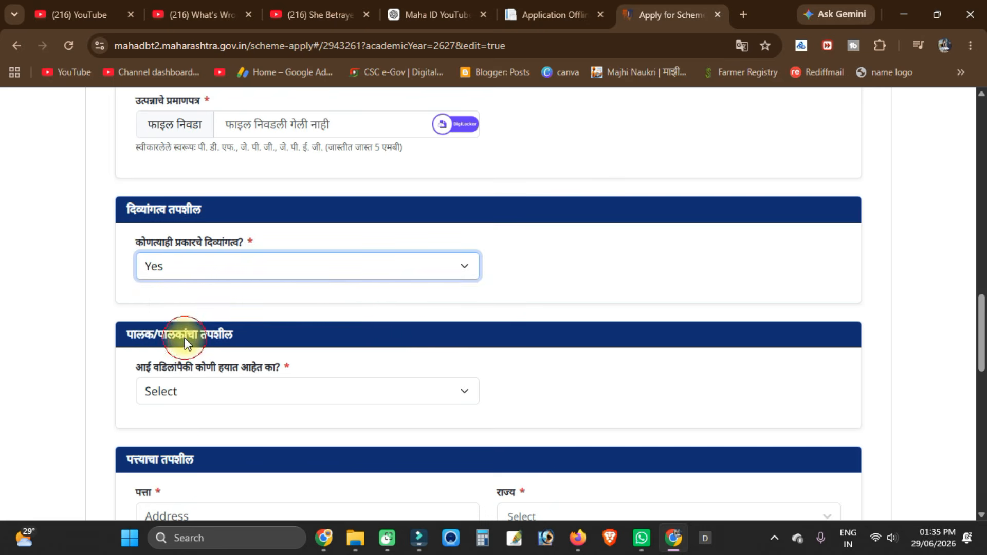
scroll(298, 335, "down", 1)
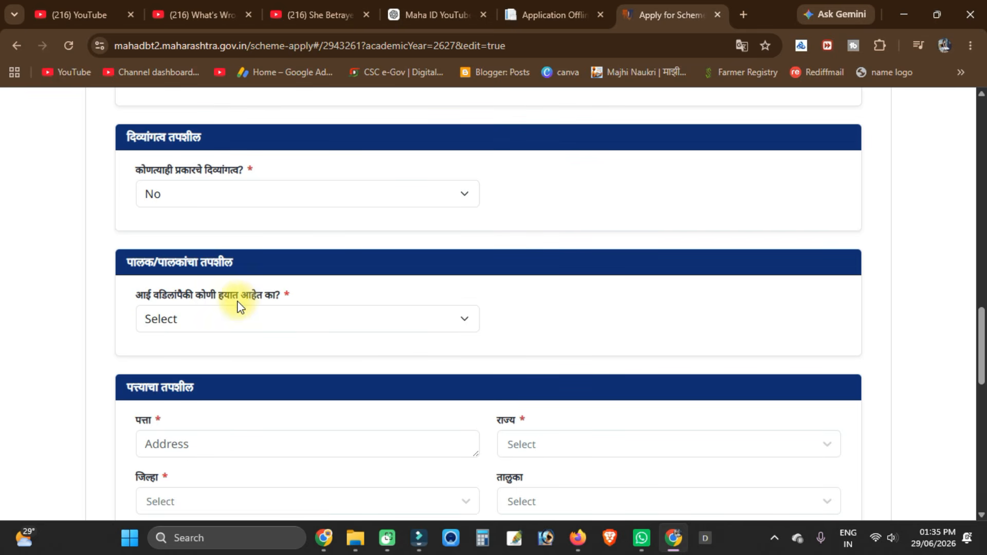
left_click(243, 314)
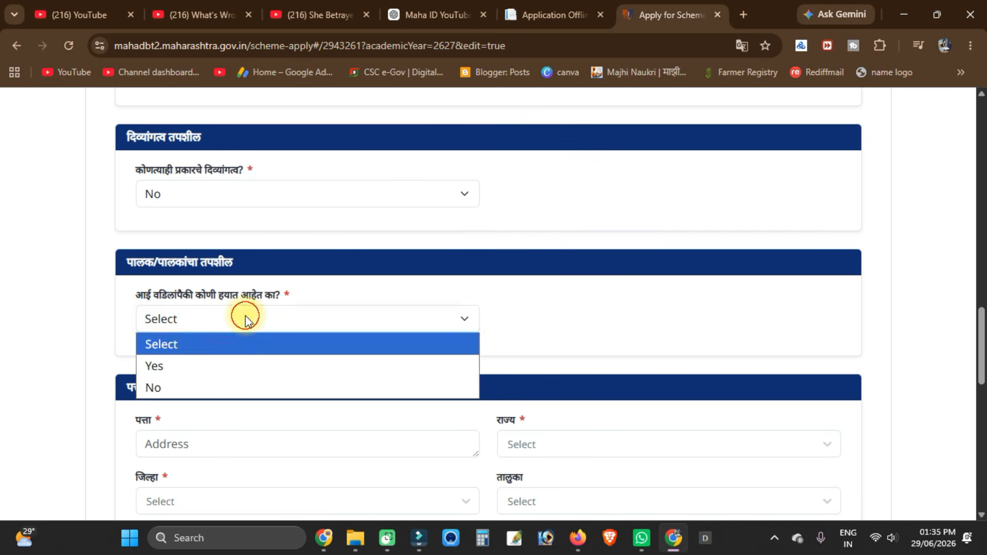
left_click(211, 362)
- Go through the father's name, parent's mobile number and address fields further down the form
left_click(524, 319)
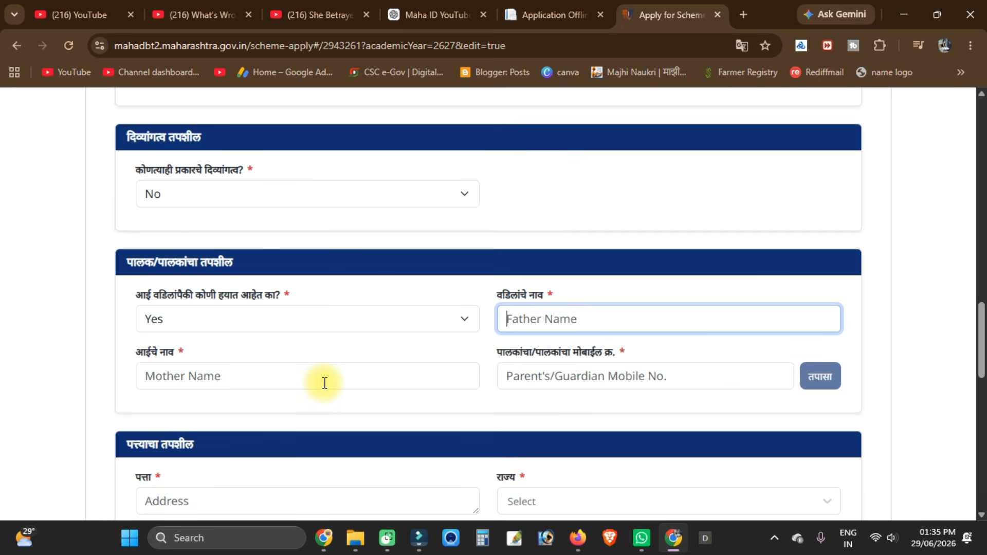
left_click(531, 375)
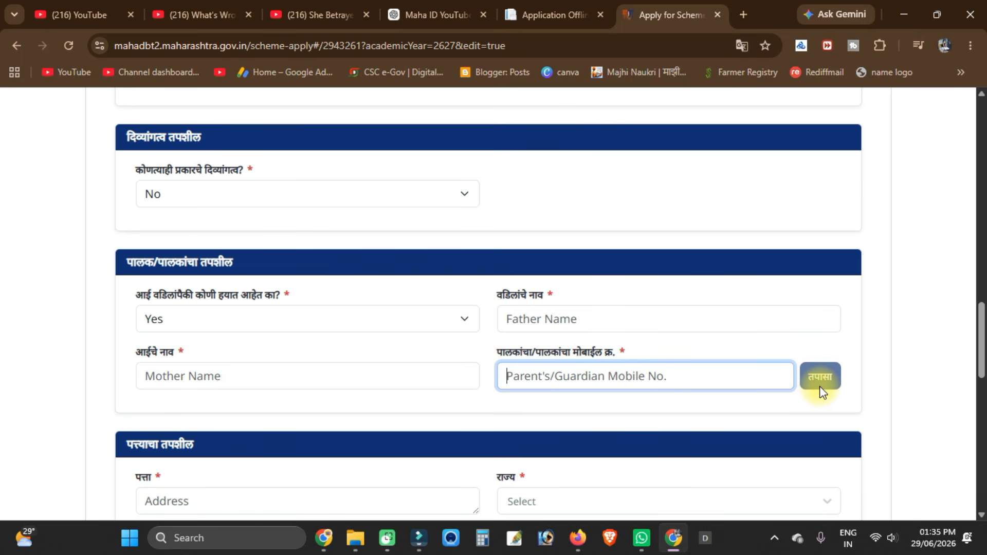
scroll(395, 370, "down", 3)
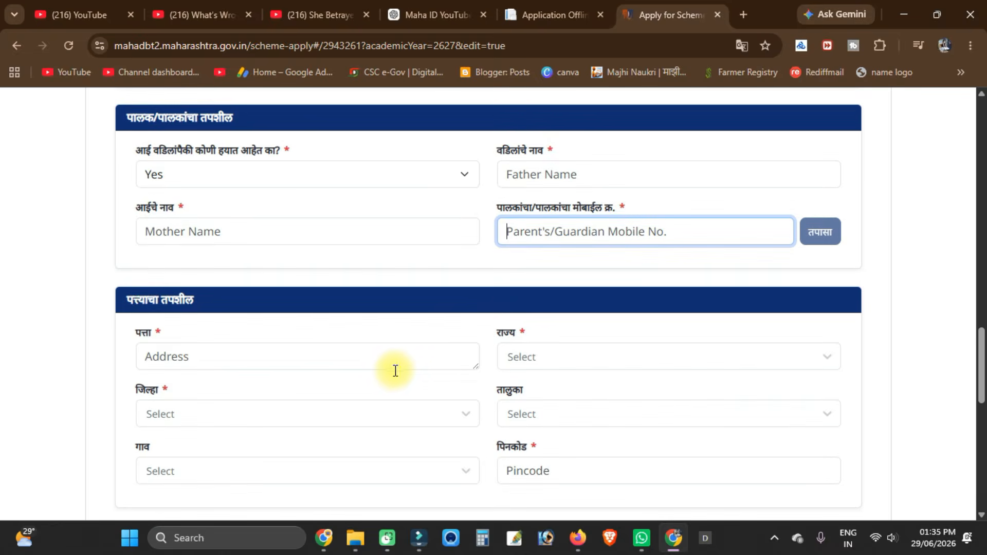
scroll(406, 373, "down", 1)
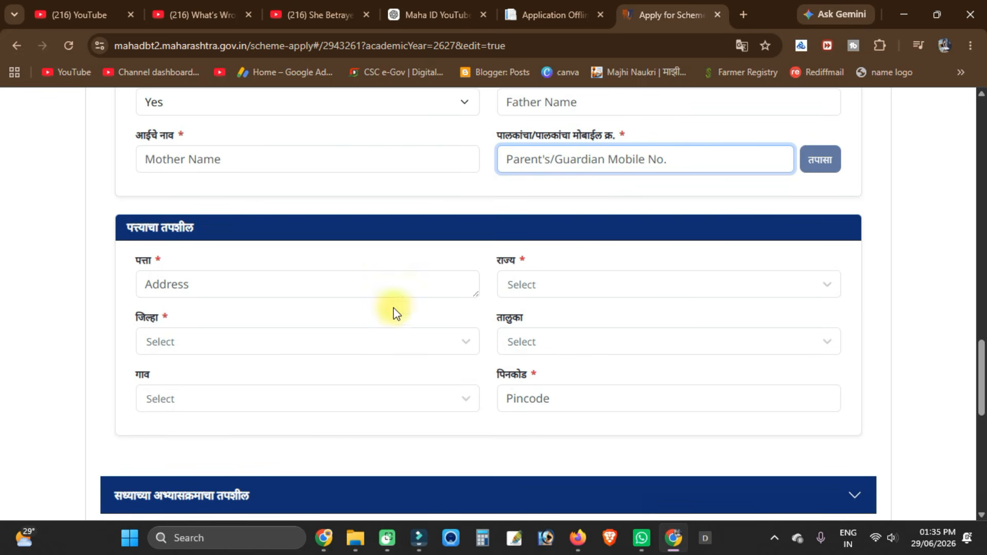
left_click(356, 284)
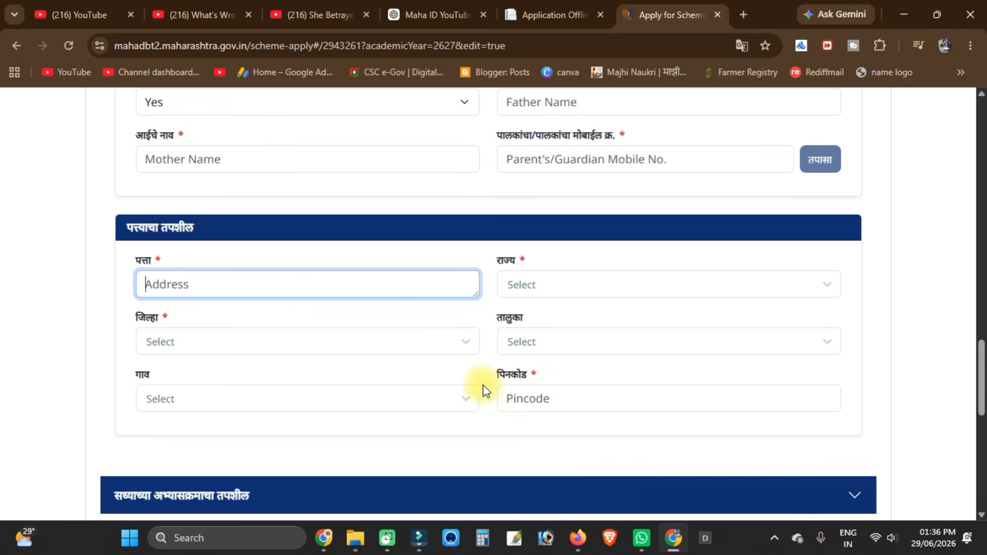
scroll(475, 395, "down", 4)
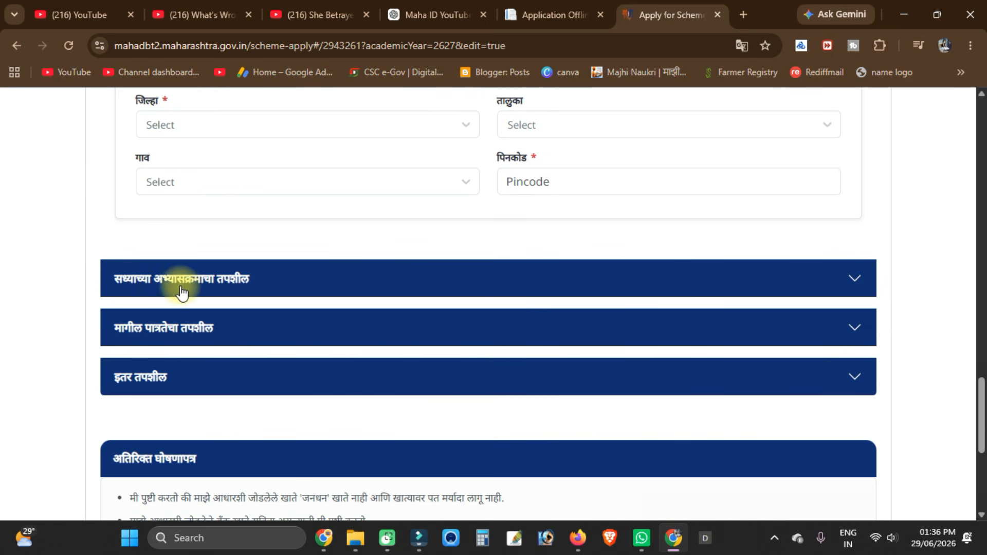
scroll(201, 286, "down", 5)
scroll(208, 279, "up", 10)
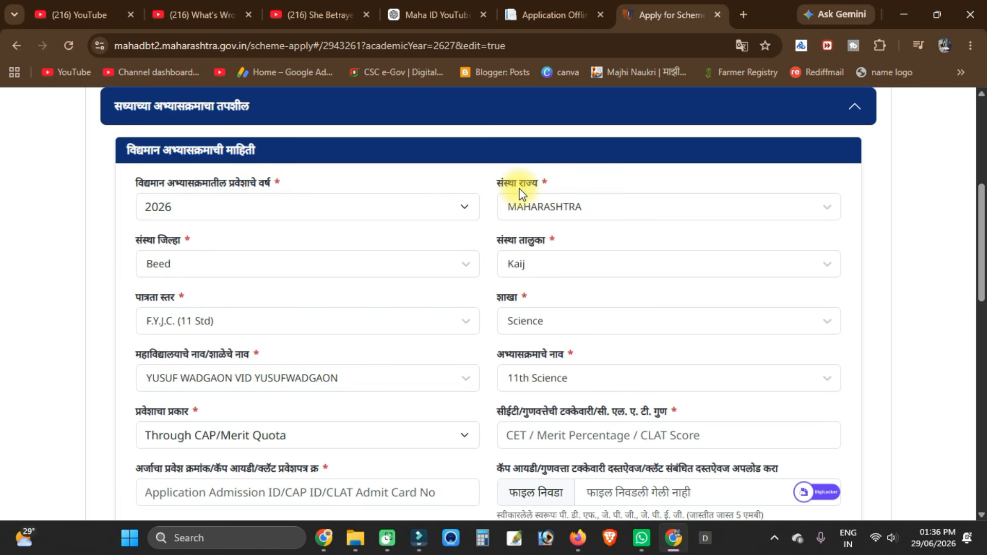
- Keep F.Y.J.C. (11 Std) Science, search 'YU' for the college, and choose 11th Science
left_click(210, 266)
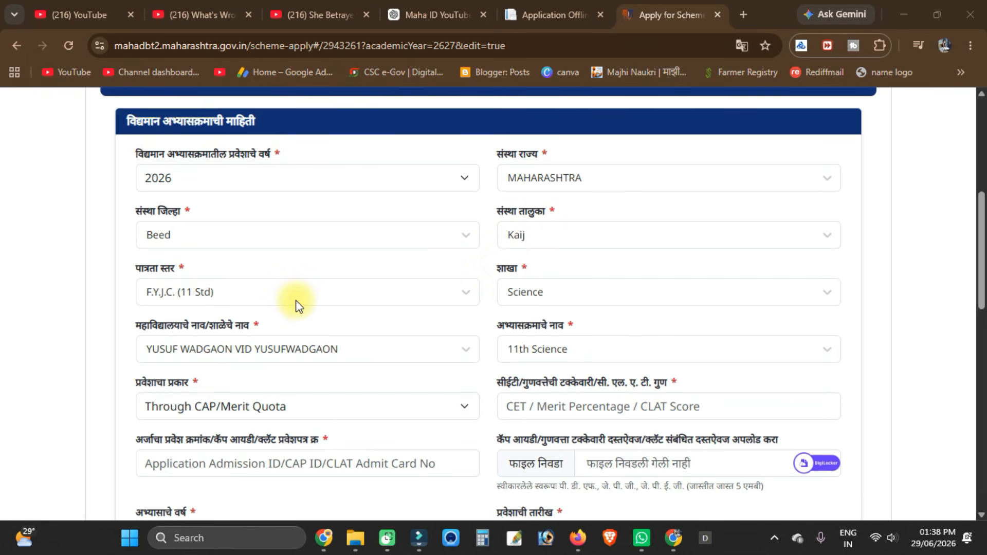
left_click(203, 293)
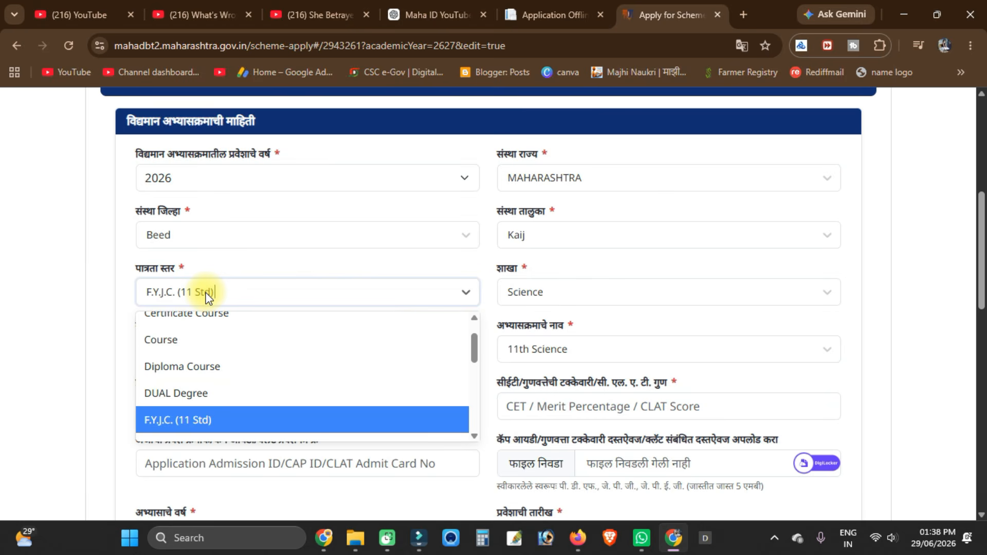
left_click(205, 294)
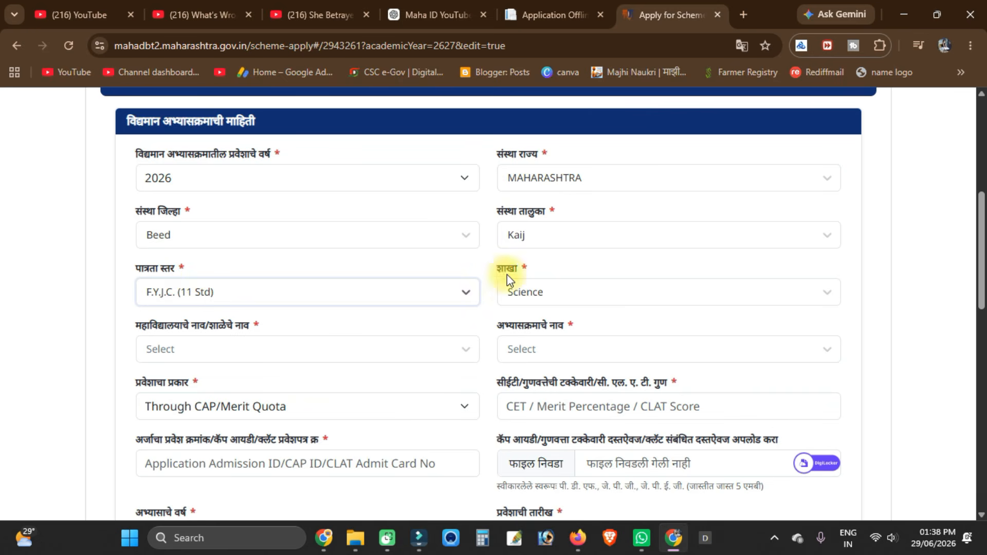
left_click(545, 293)
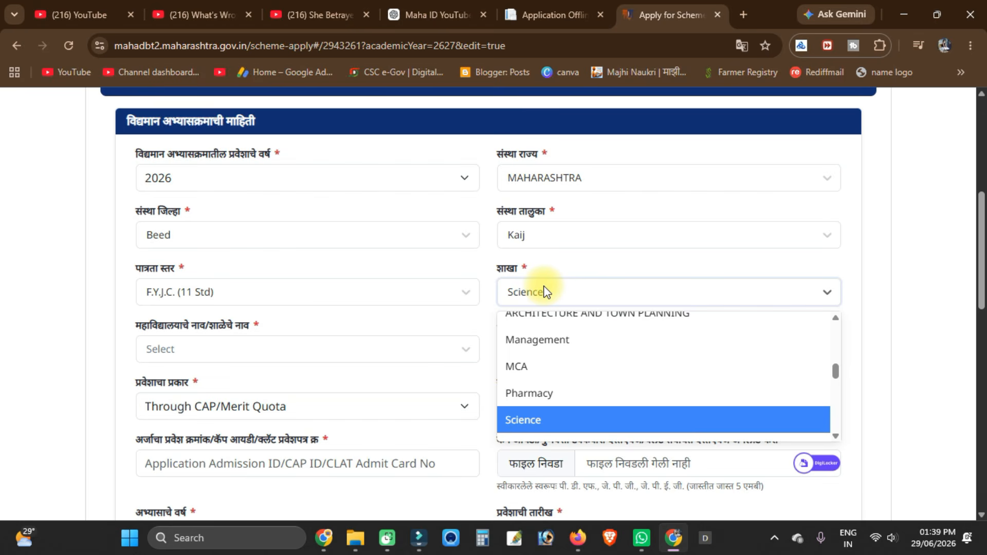
left_click(546, 293)
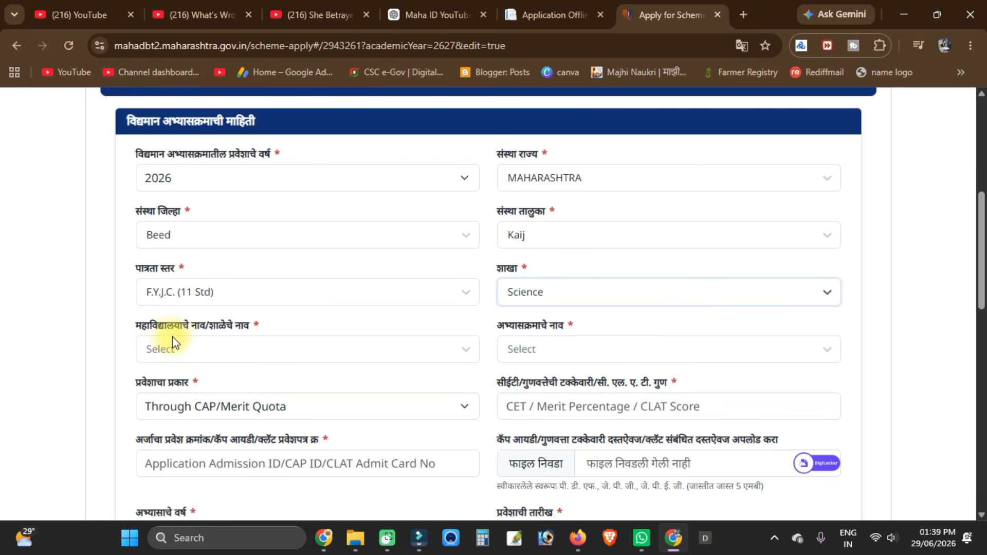
left_click(242, 349)
type("YUSUF WADGAON VID YUSUFWADGAON")
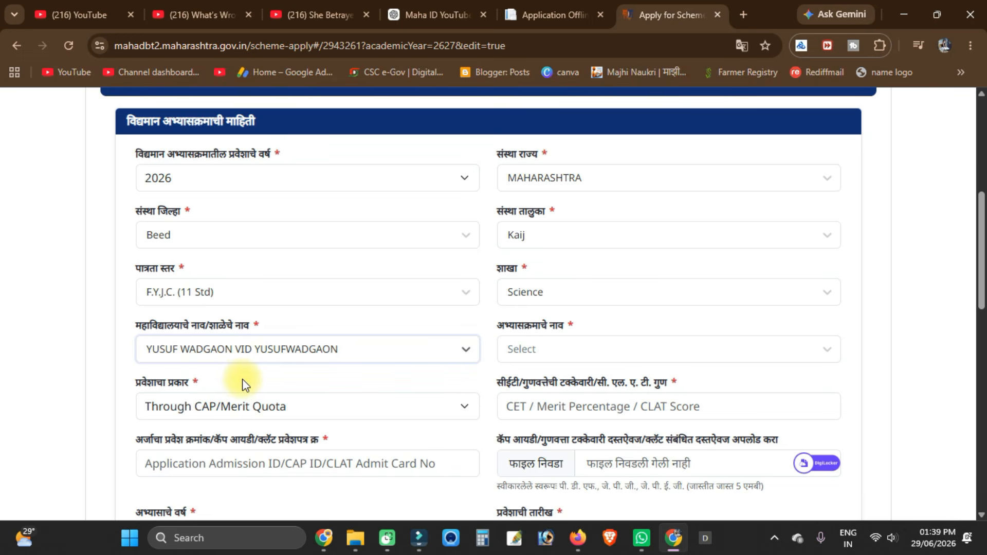
left_click(550, 350)
left_click(542, 435)
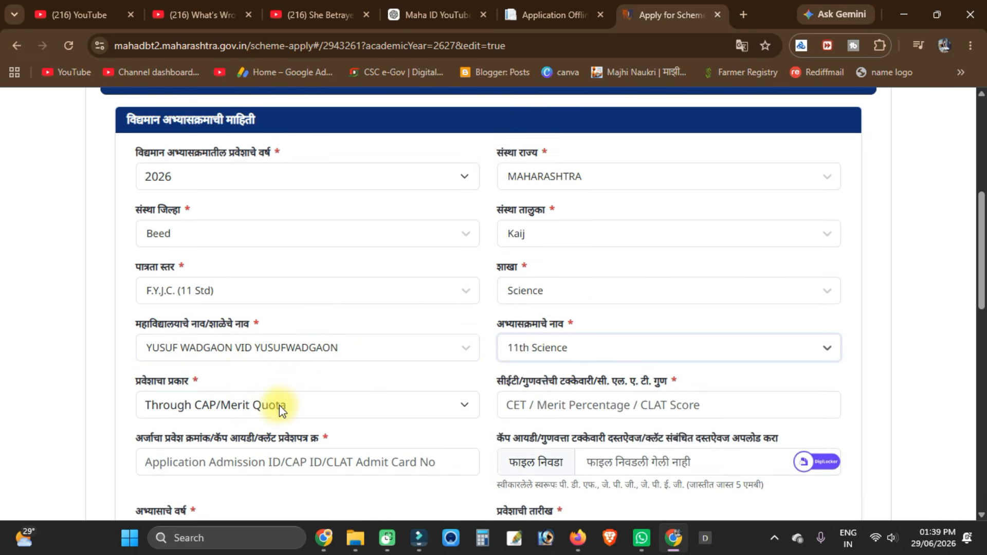
scroll(272, 399, "down", 1)
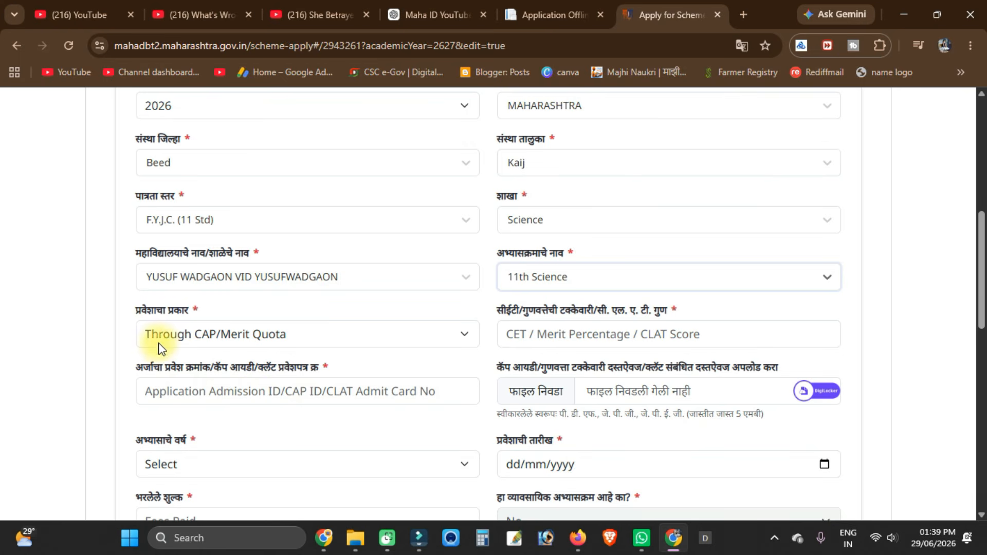
- Keep Through CAP/Merit Quota admission and set the year of study to First Year
left_click(193, 333)
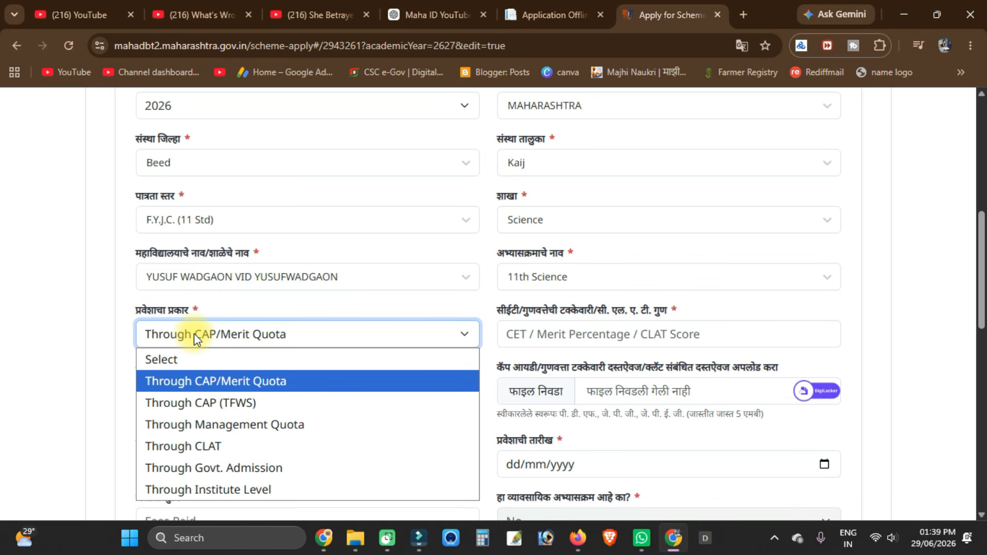
left_click(214, 382)
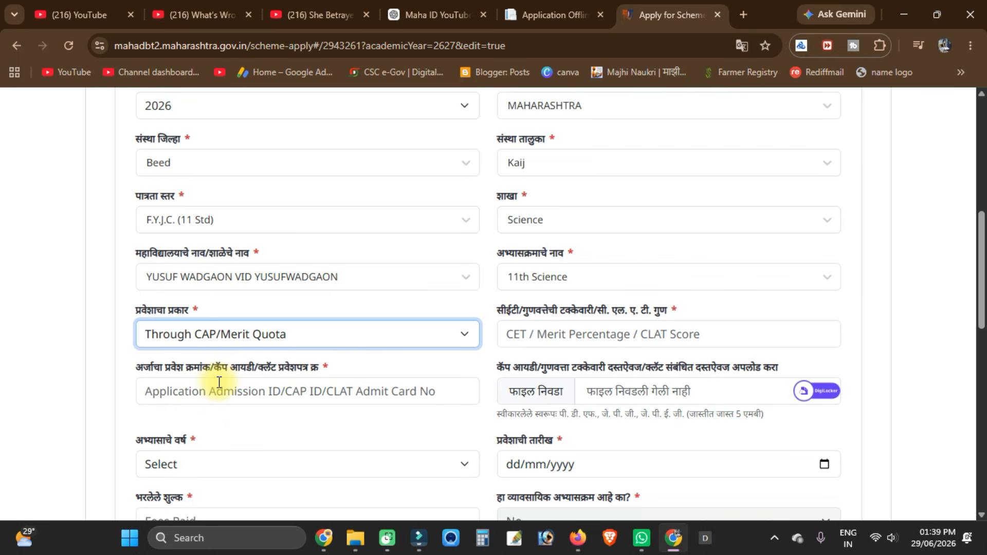
left_click(595, 337)
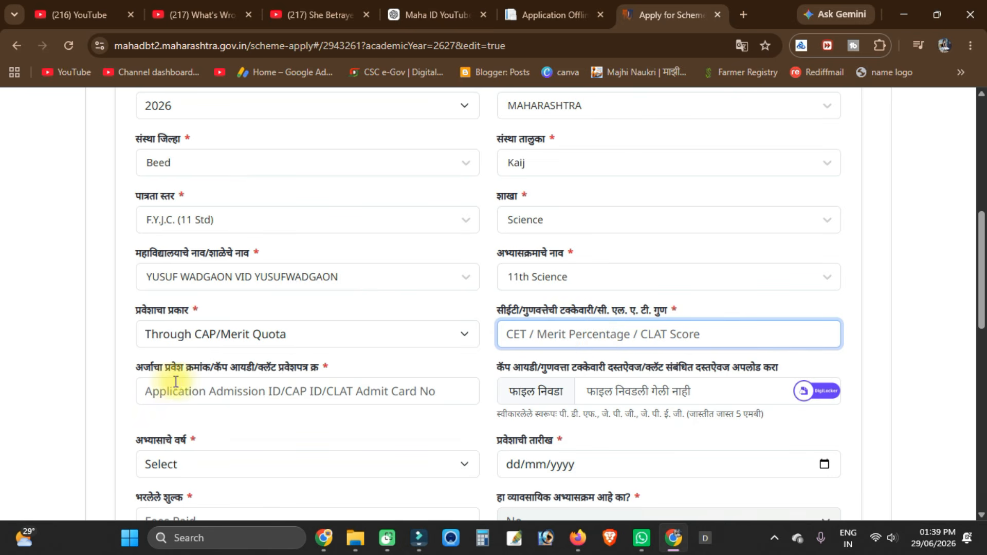
left_click(208, 397)
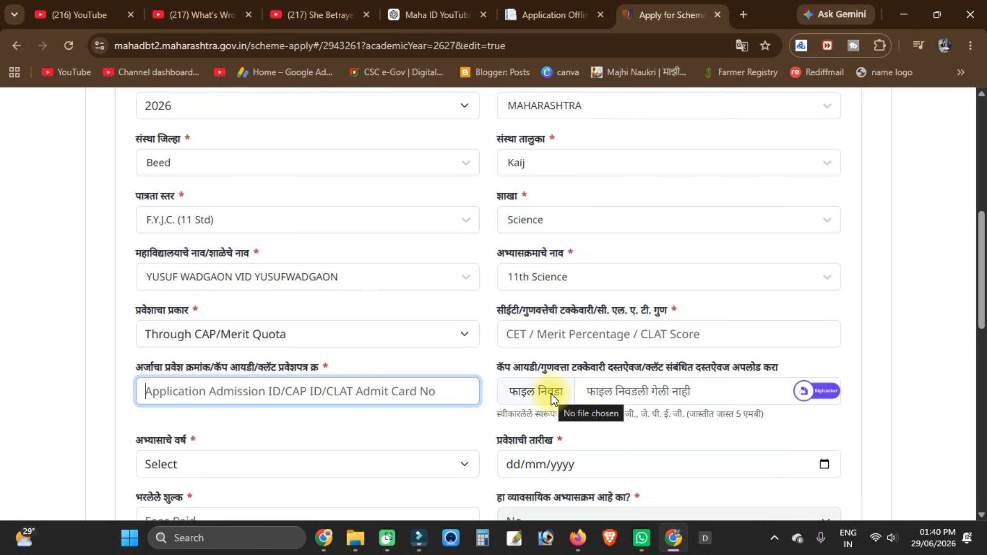
scroll(530, 400, "down", 1)
left_click(207, 393)
left_click(198, 438)
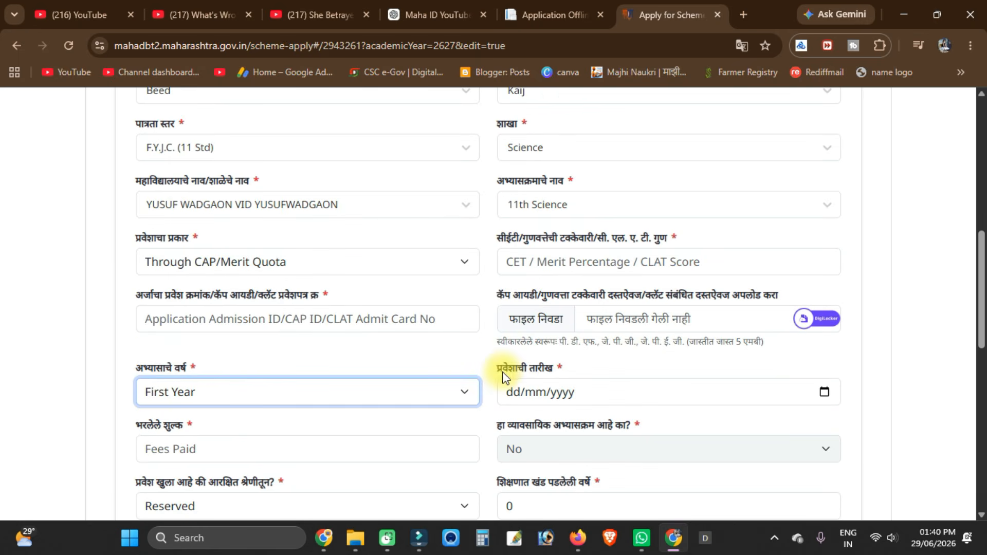
- Go through the fees and reserved category fields, and re-enter gap years as 0
scroll(548, 399, "down", 2)
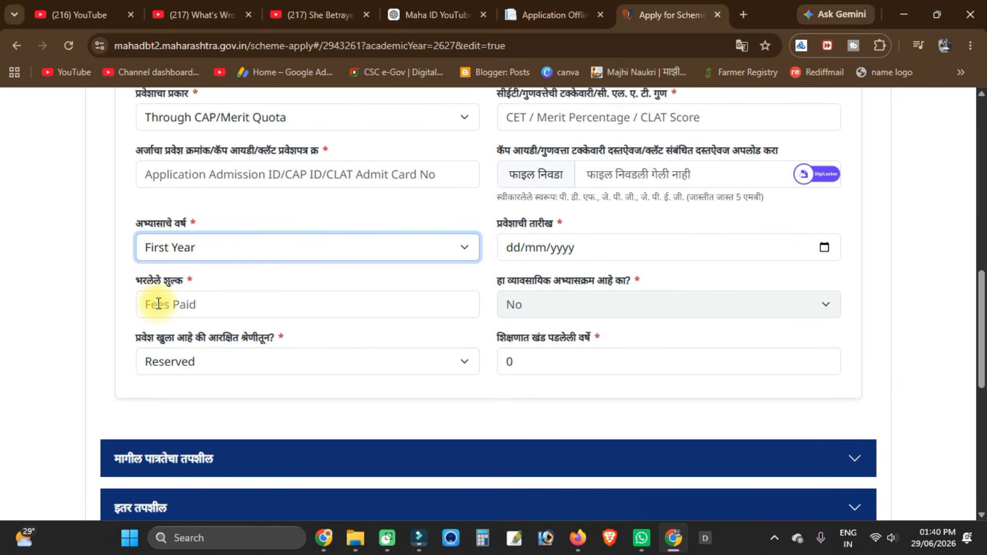
left_click(207, 306)
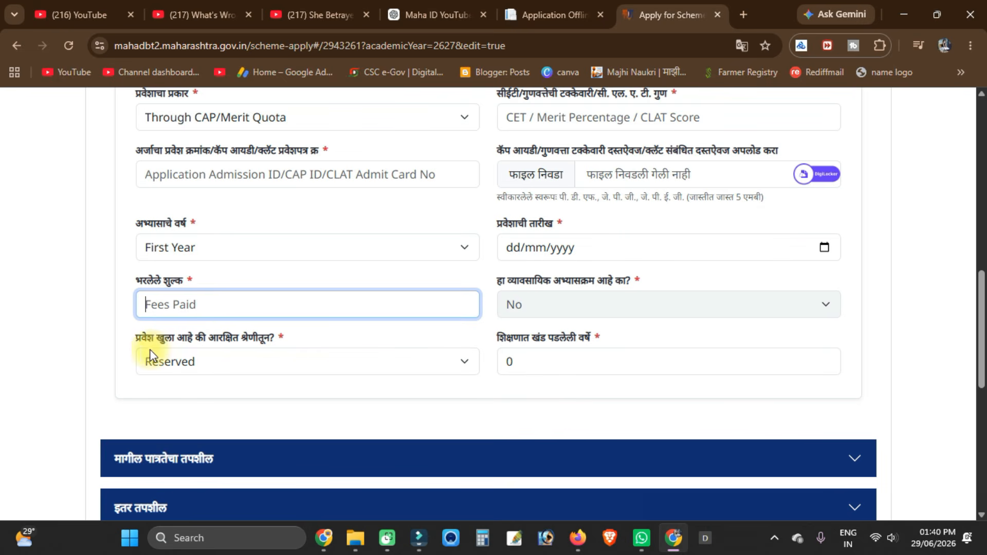
left_click(209, 371)
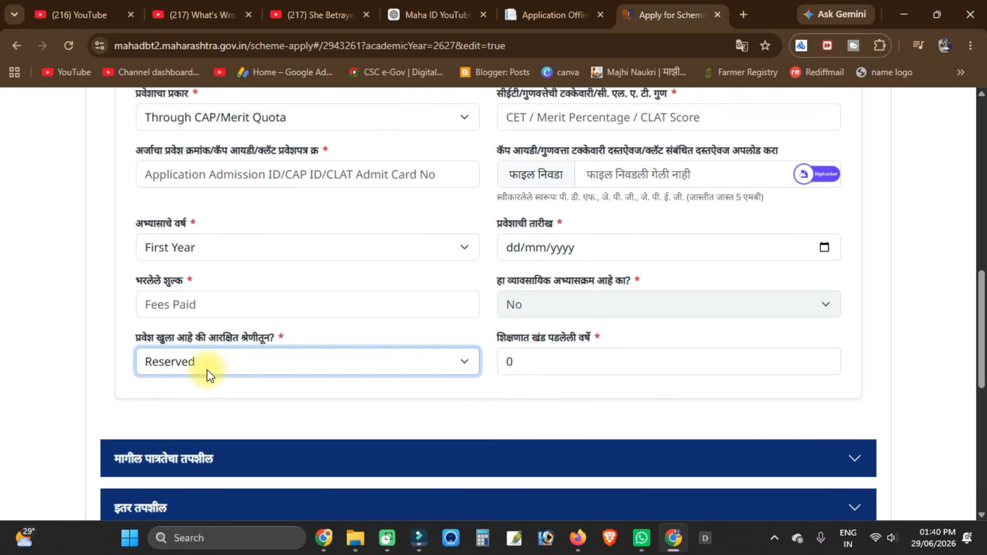
left_click(550, 354)
key("BackSpace")
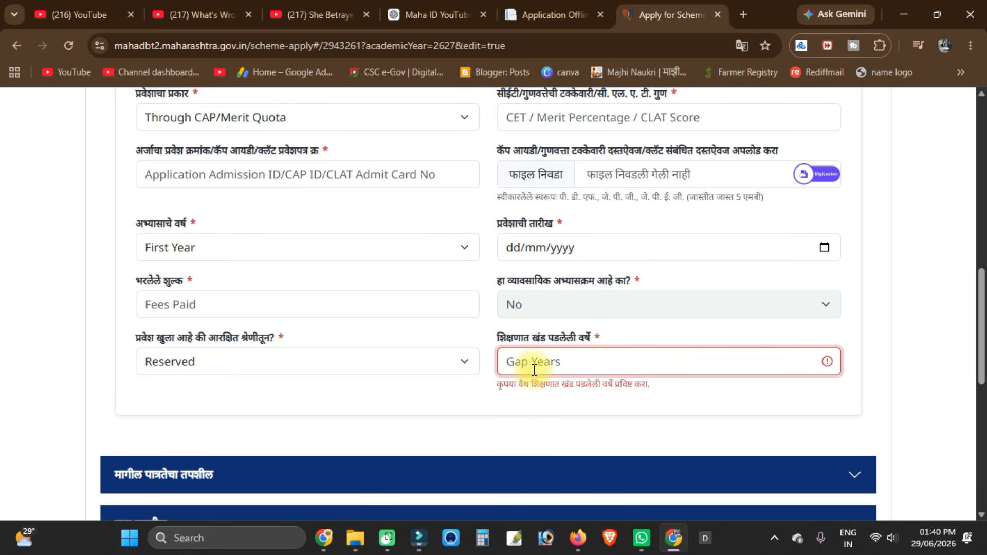
type("0")
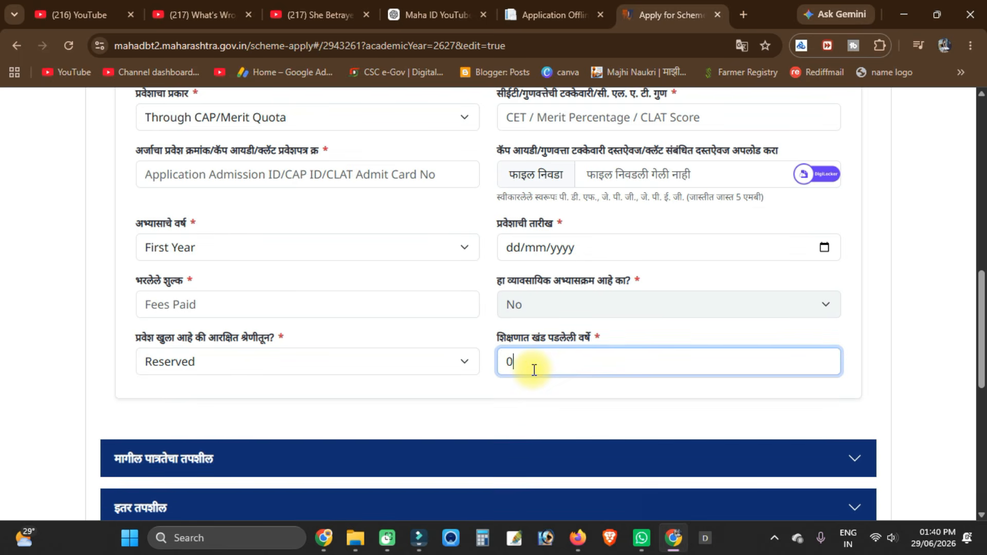
scroll(366, 422, "down", 3)
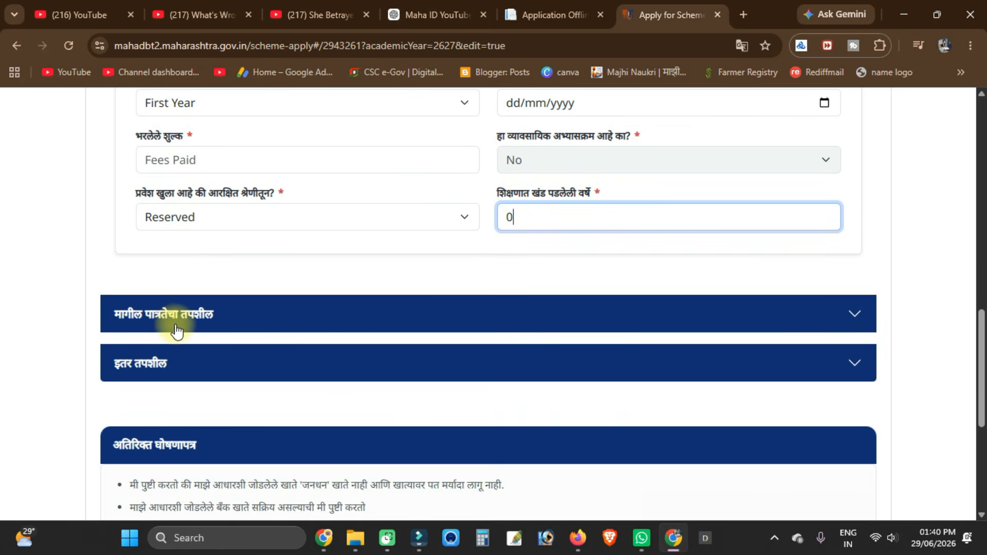
- Record the previous institute as in Maharashtra, Beed district, Kaij taluka, at S.S.C. (10 Std) level
left_click(178, 331)
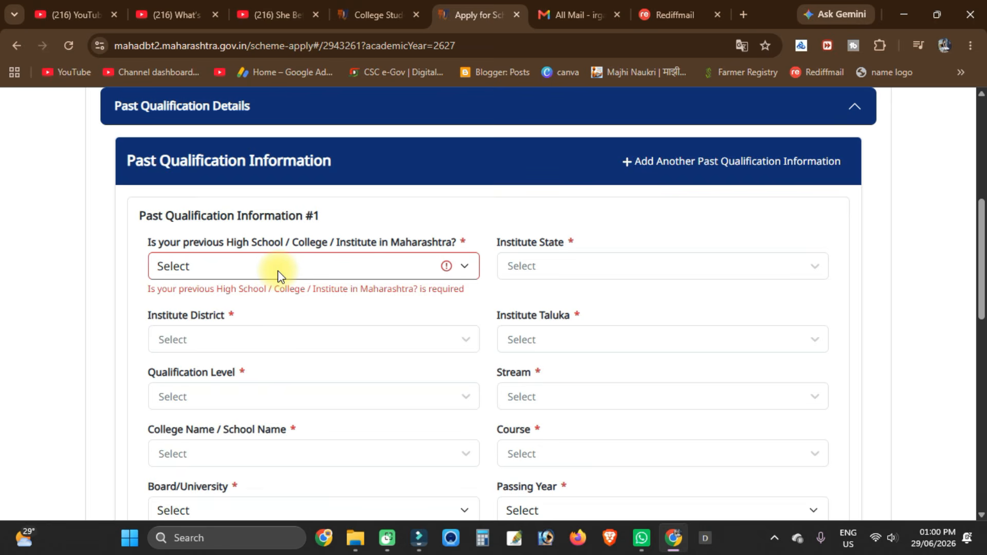
left_click(277, 271)
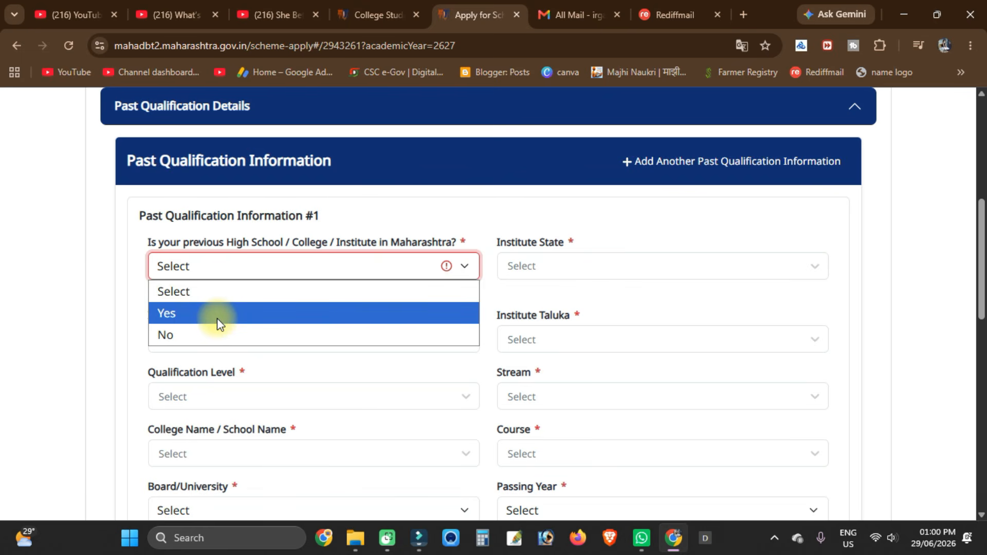
left_click(217, 319)
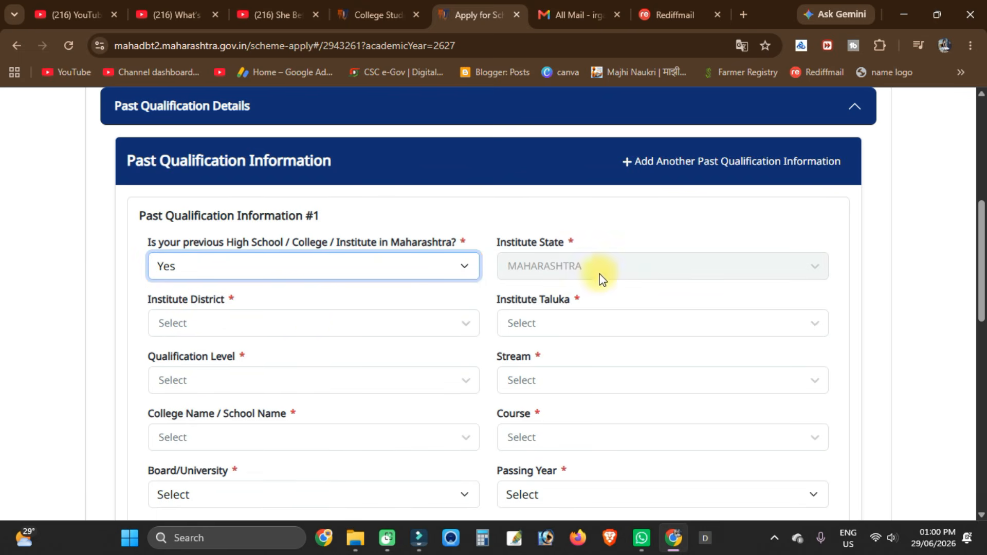
left_click(284, 326)
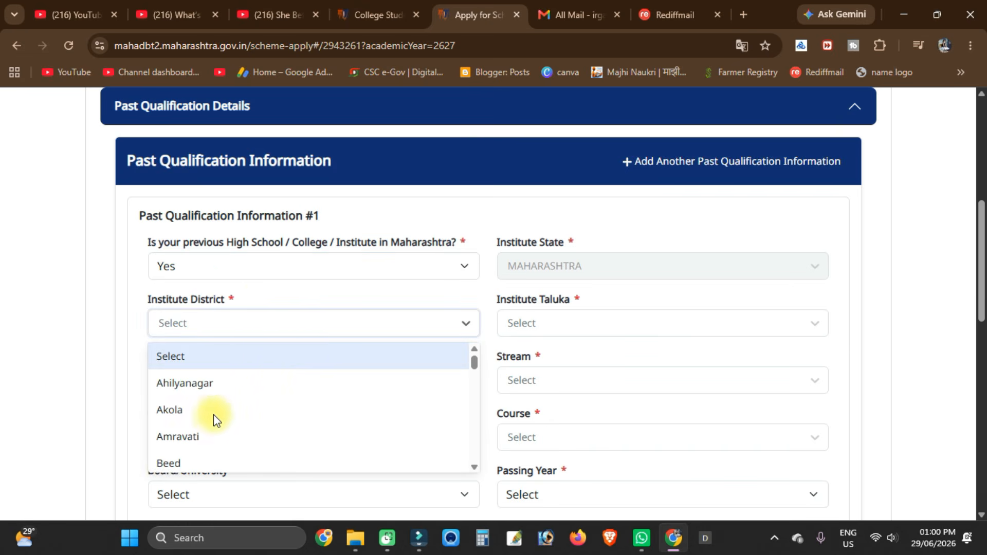
scroll(214, 414, "down", 2)
left_click(213, 394)
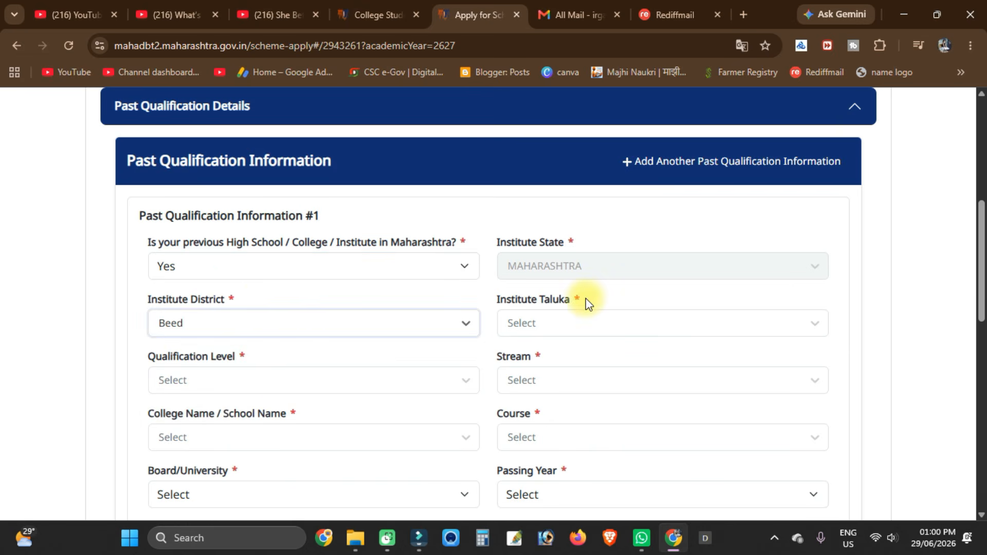
left_click(573, 321)
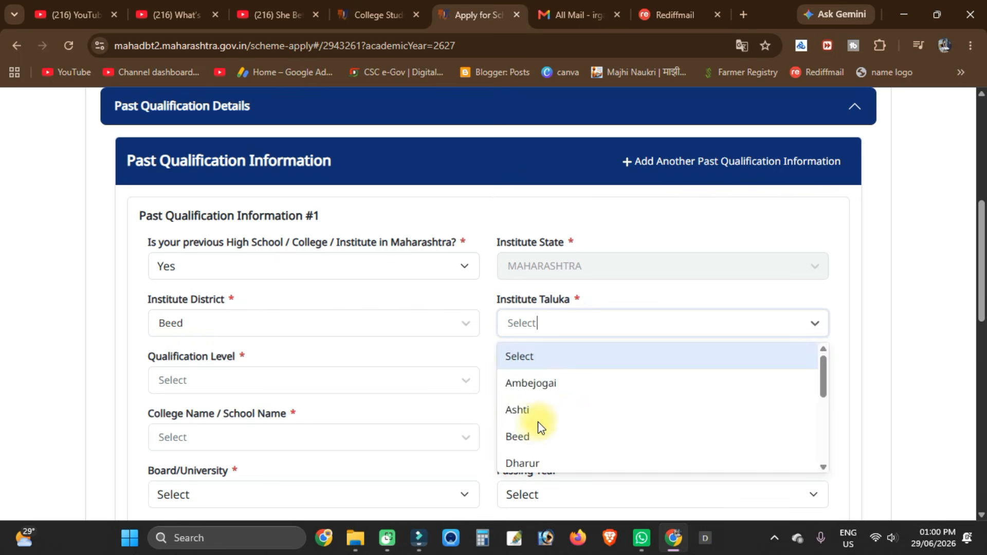
scroll(531, 437, "down", 1)
left_click(531, 437)
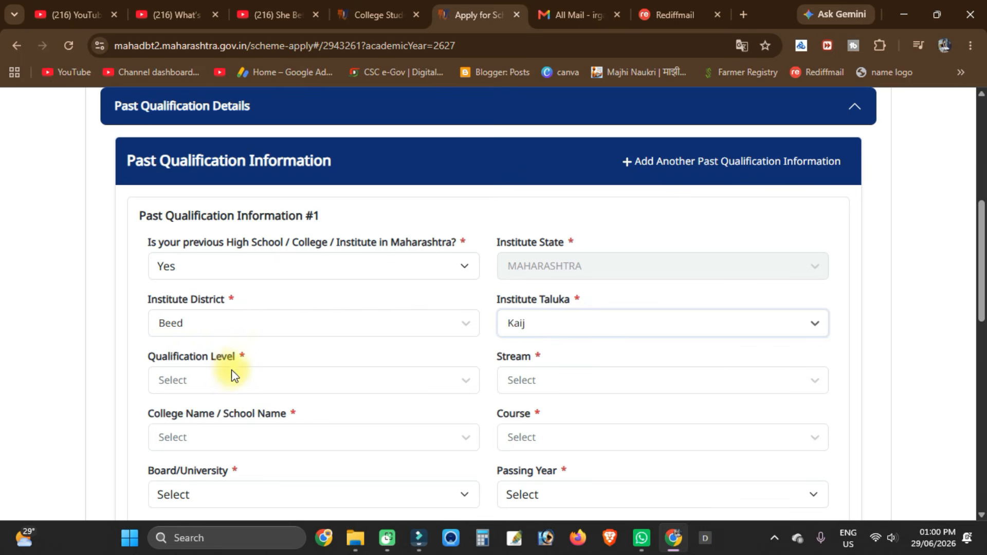
left_click(233, 378)
scroll(241, 401, "down", 10)
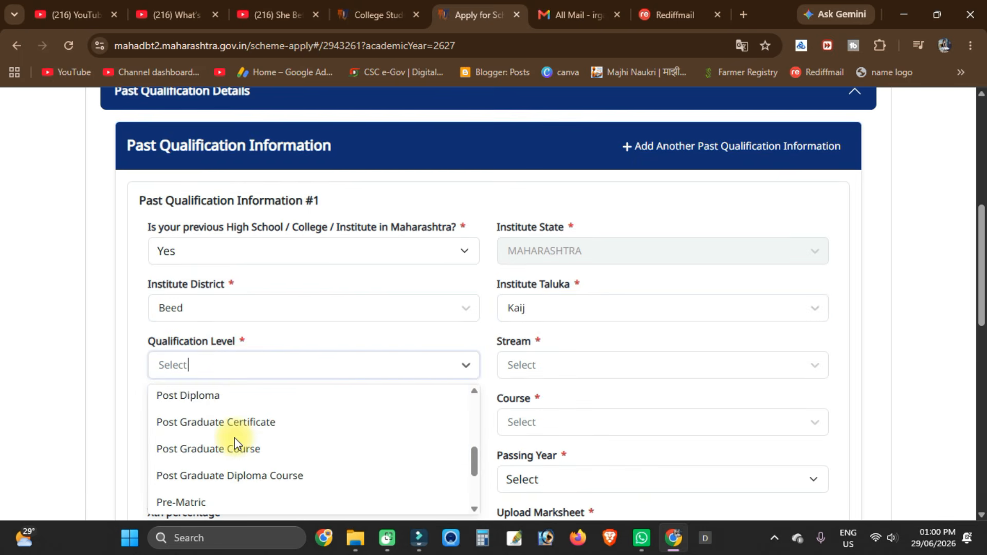
left_click(214, 422)
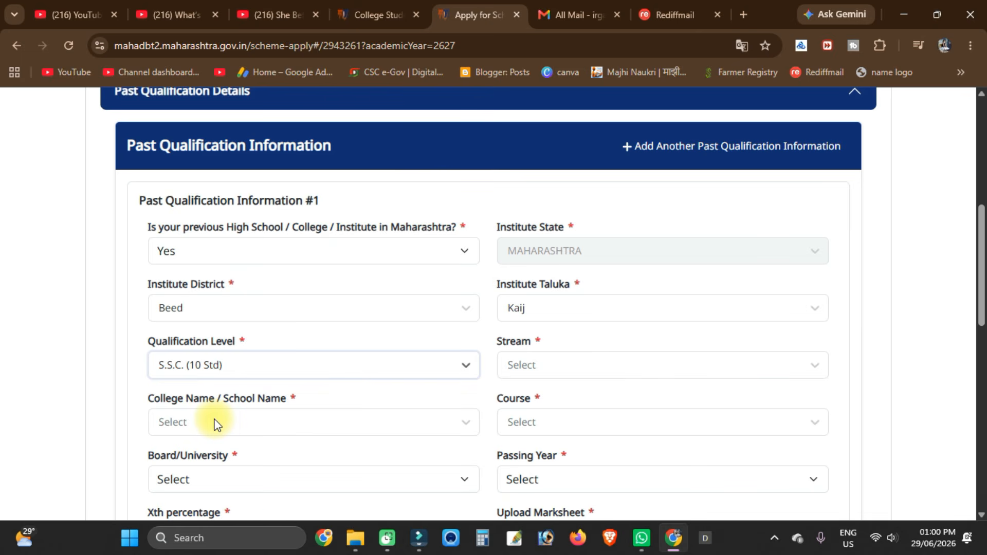
- Keep Science stream, pick YUSUF WADGAON VID YUSUFWADGAON via 'YUS', and choose 11th Science
left_click(616, 366)
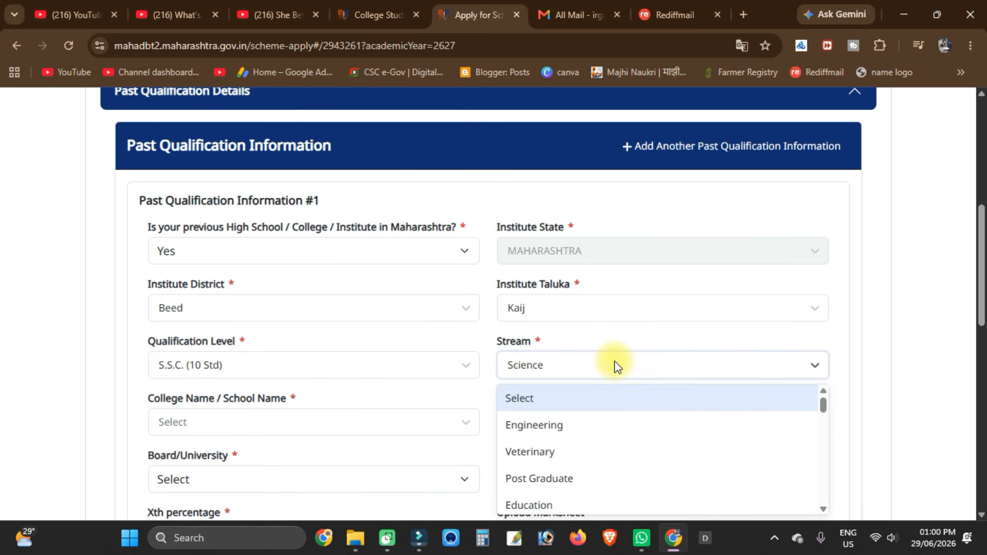
left_click(616, 364)
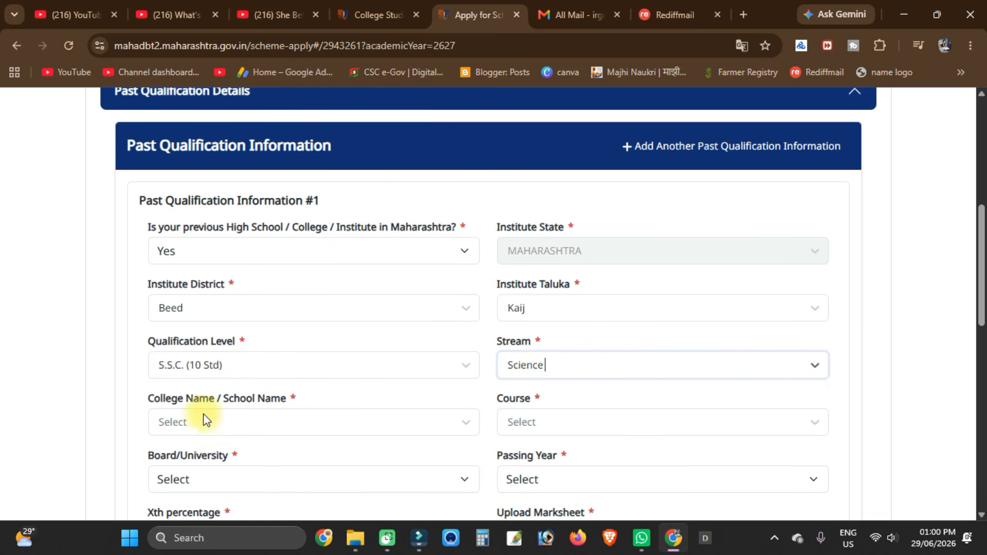
left_click(171, 420)
scroll(184, 409, "down", 1)
type("Y")
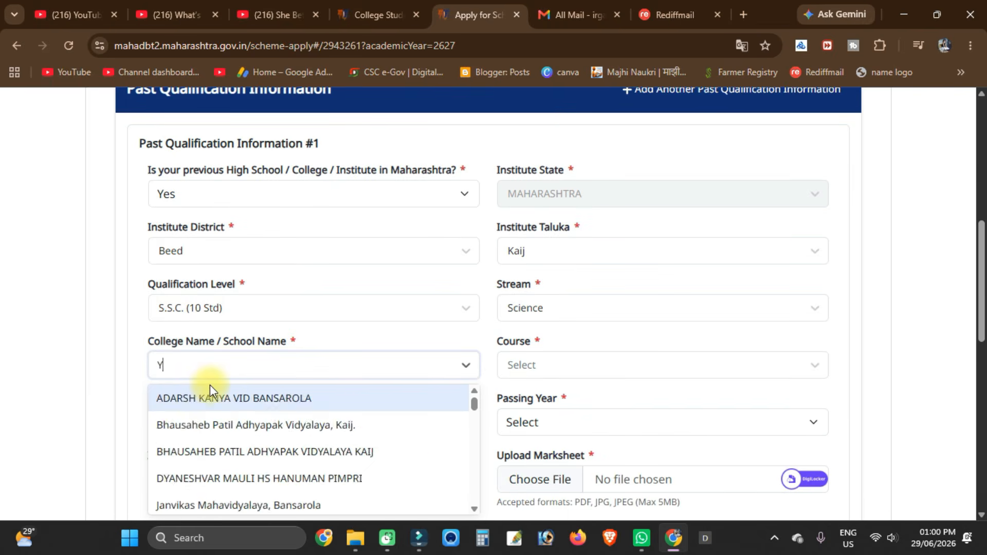
type("US")
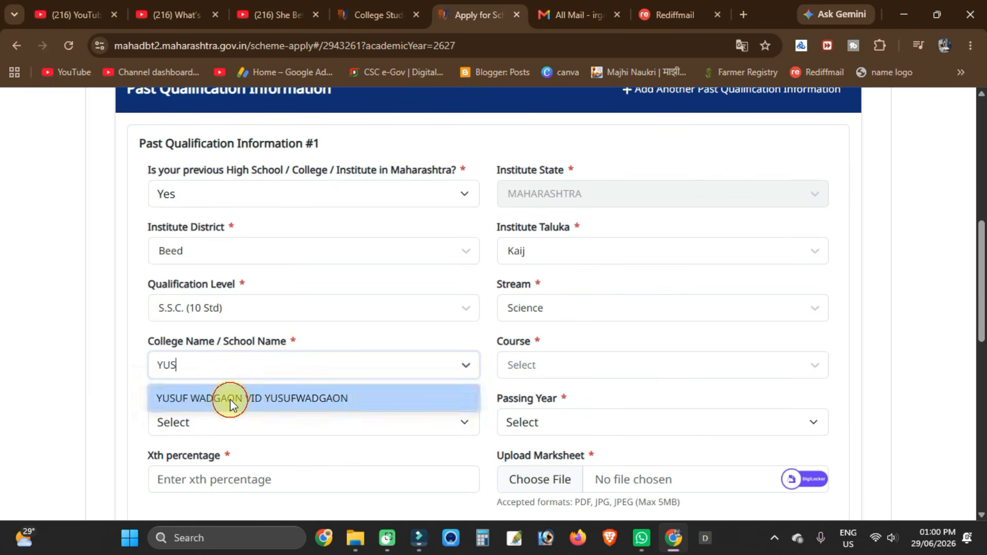
left_click(230, 399)
left_click(560, 365)
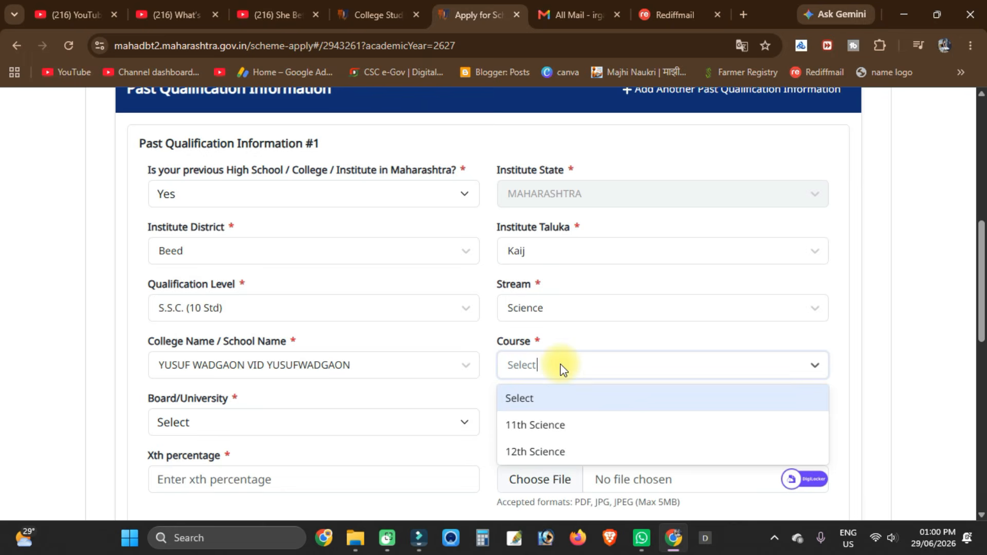
left_click(543, 427)
scroll(353, 311, "down", 1)
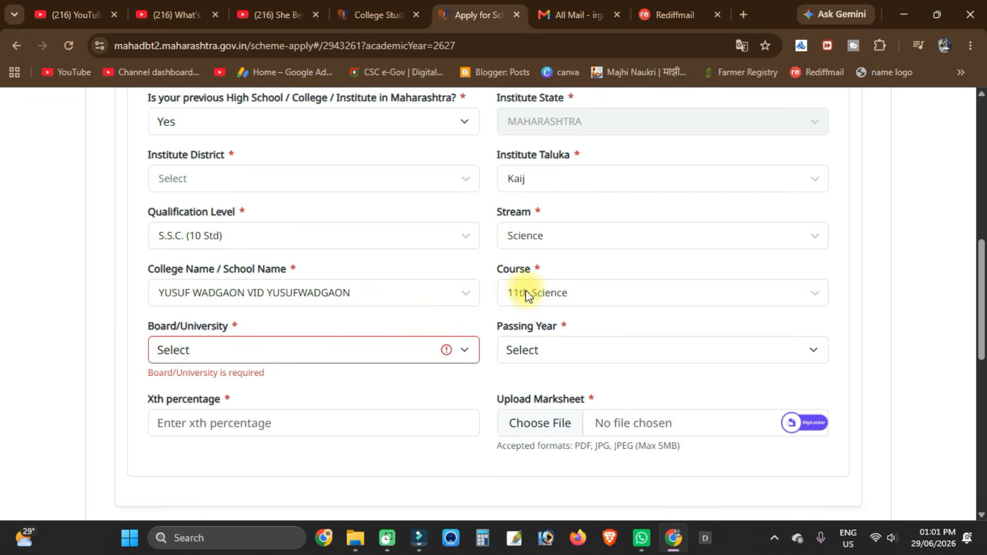
- Select Maharshtra Board, passing year 2026, and enter 89.54 as the Xth percentage
left_click(294, 355)
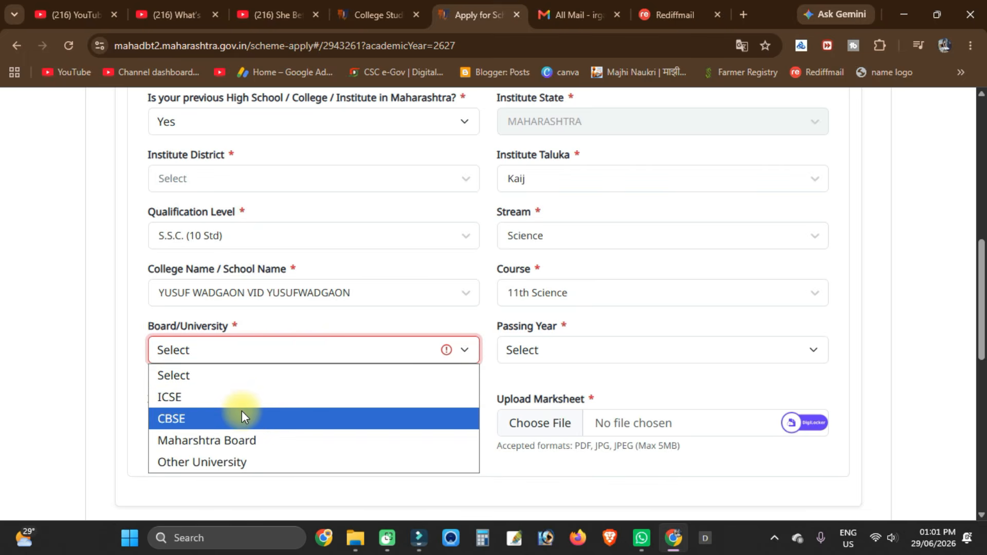
left_click(239, 438)
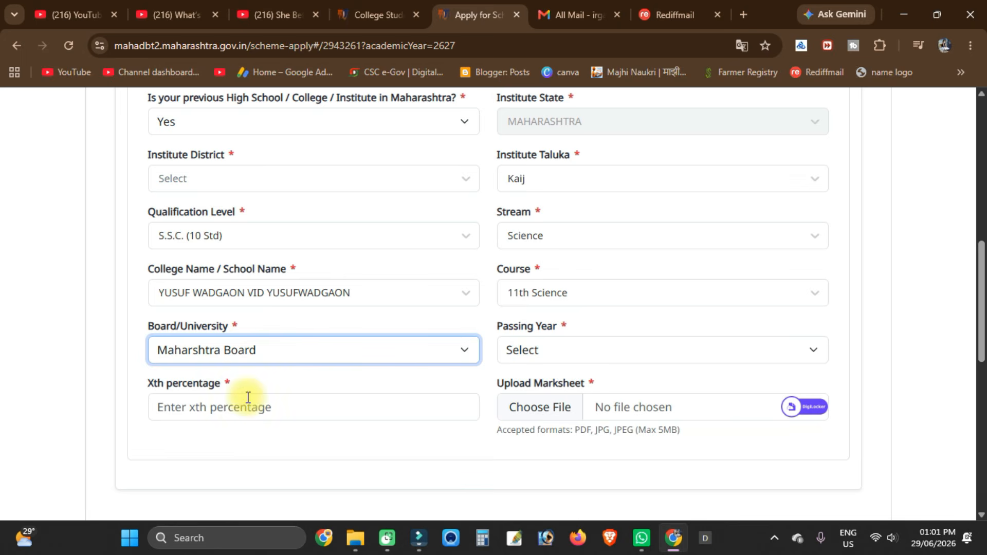
left_click(639, 357)
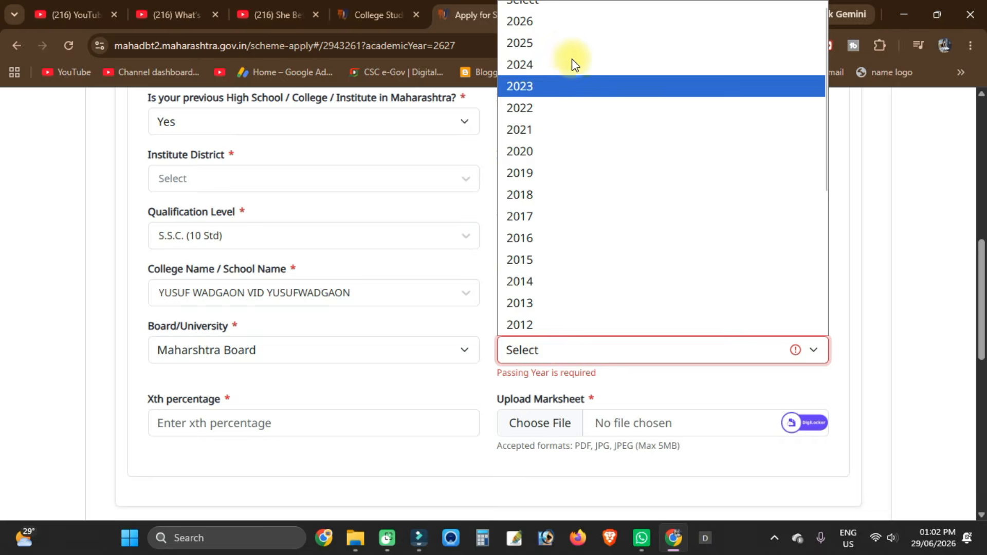
left_click(544, 21)
left_click(232, 421)
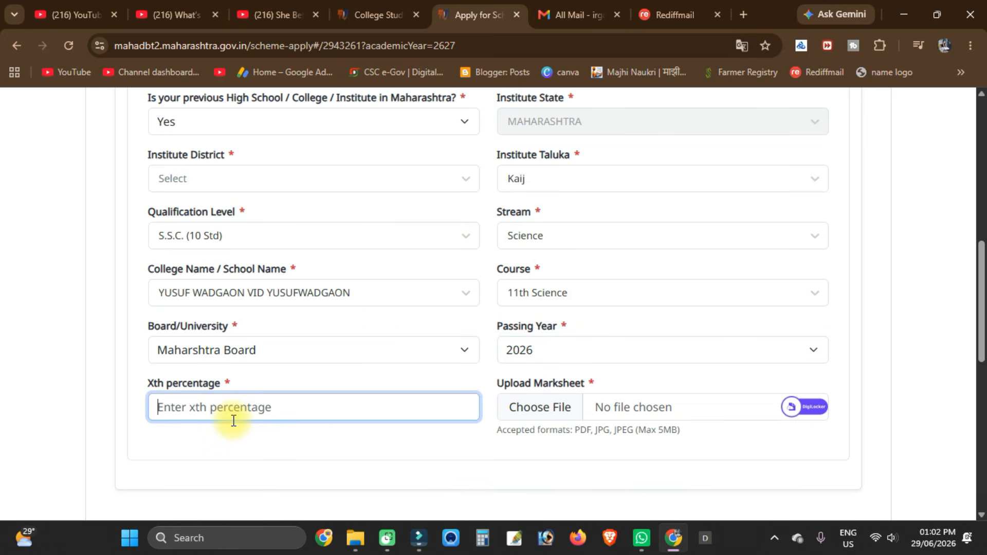
type("89.")
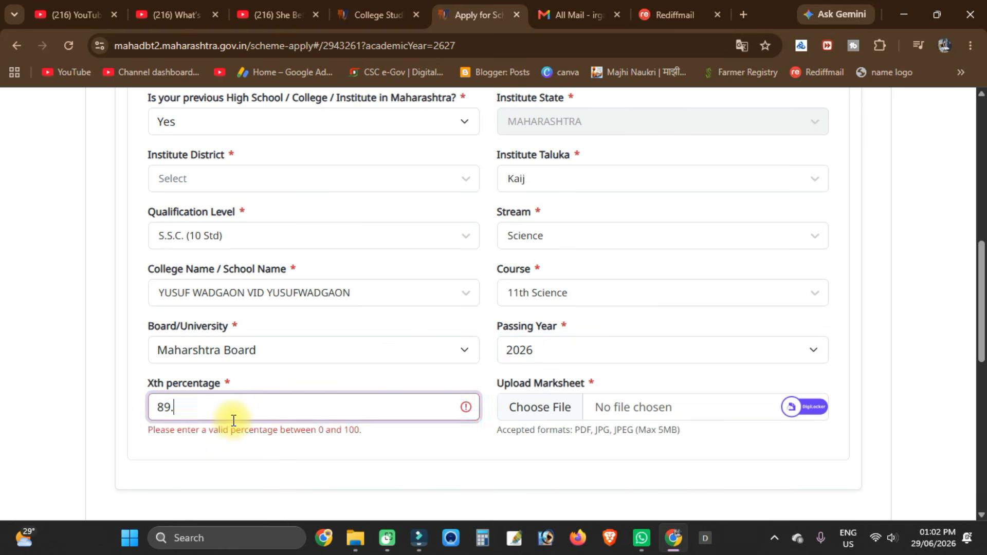
type("54")
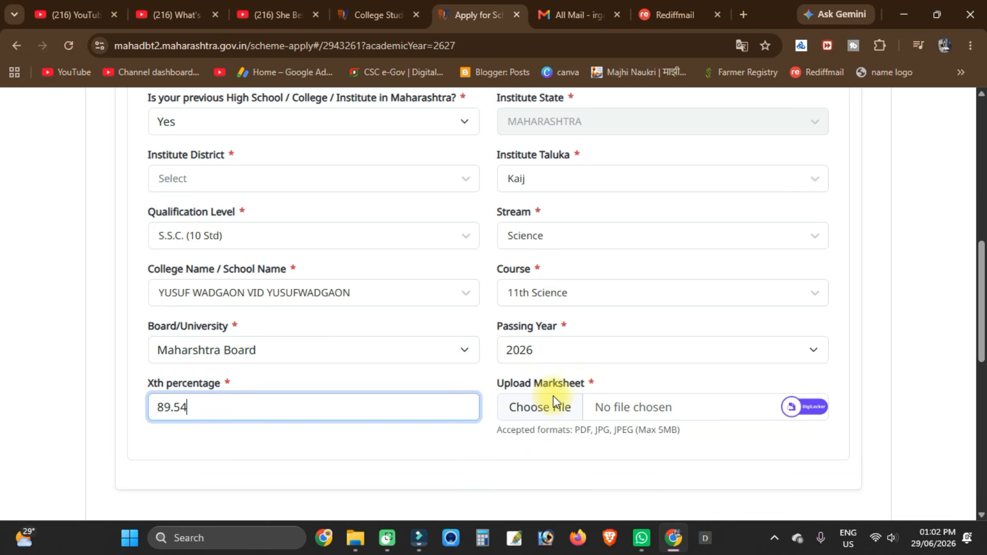
- In Other Details, mark the applicant as a Day Scholar and answer No to other scholarships
scroll(421, 445, "down", 4)
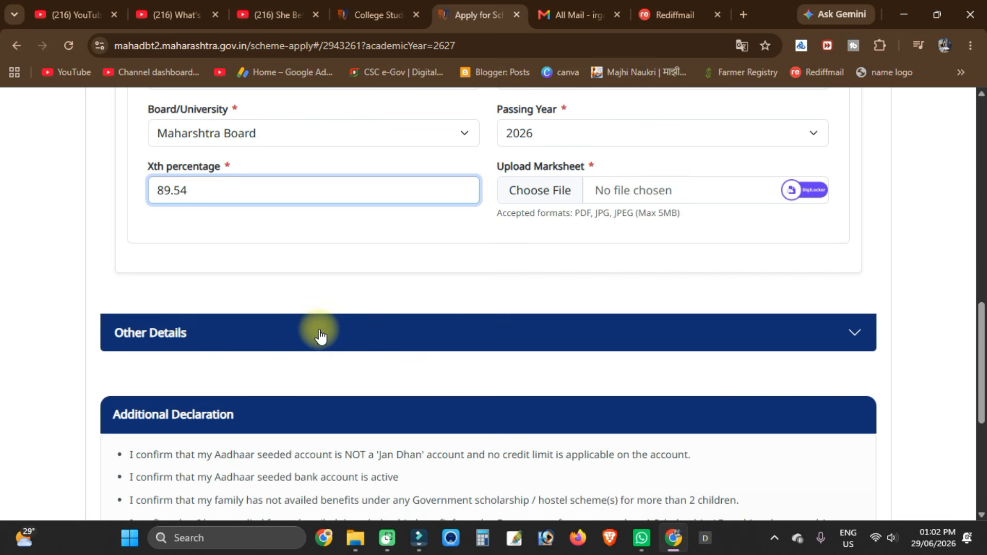
left_click(320, 335)
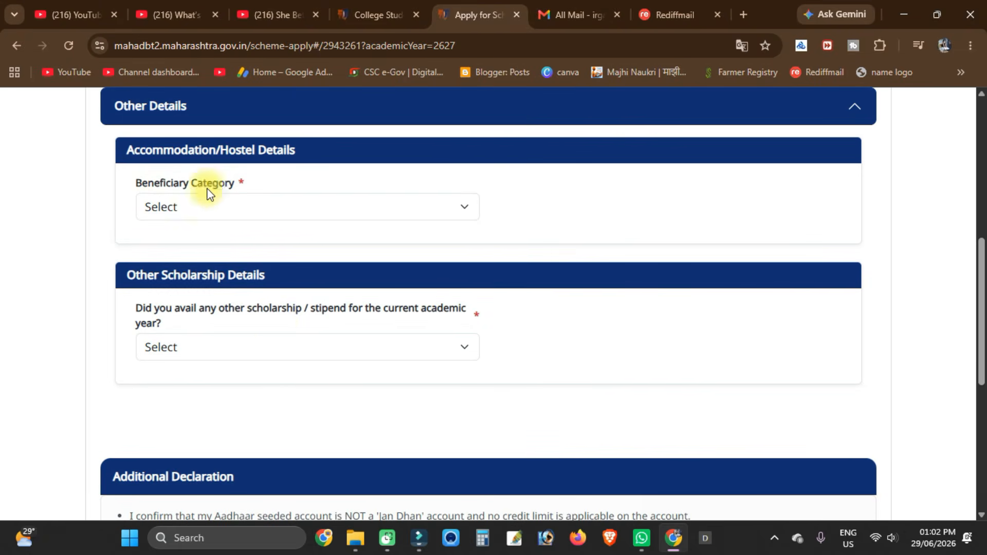
left_click(216, 207)
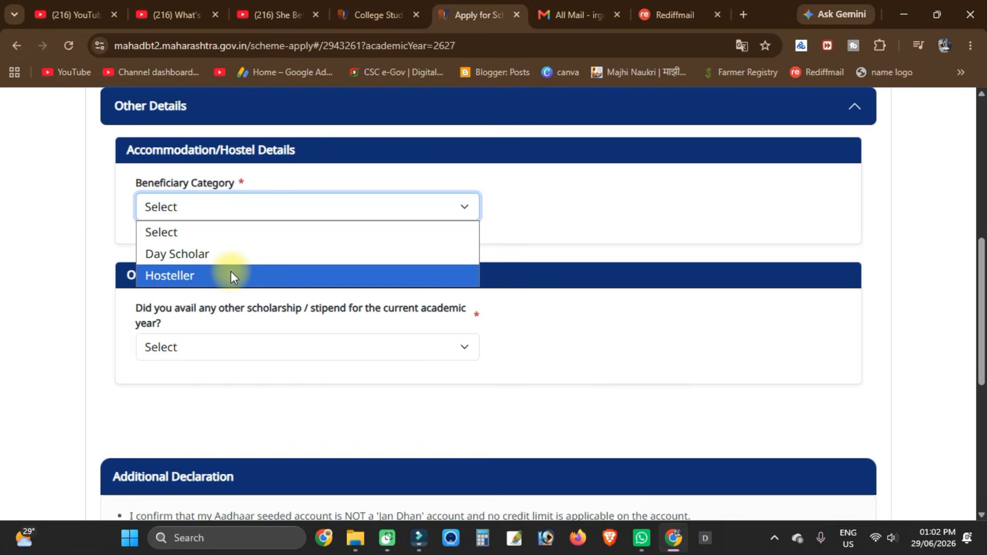
left_click(248, 255)
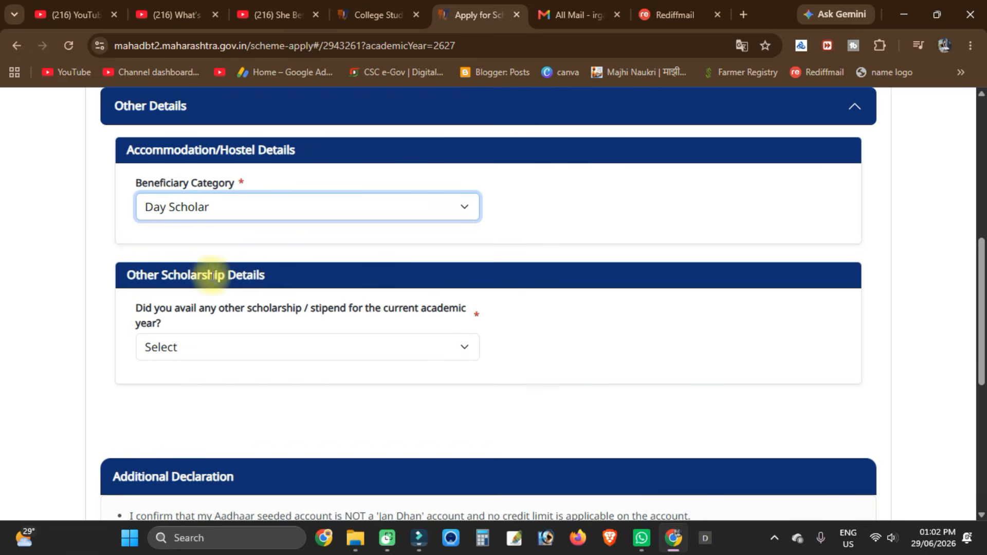
left_click(232, 350)
left_click(205, 416)
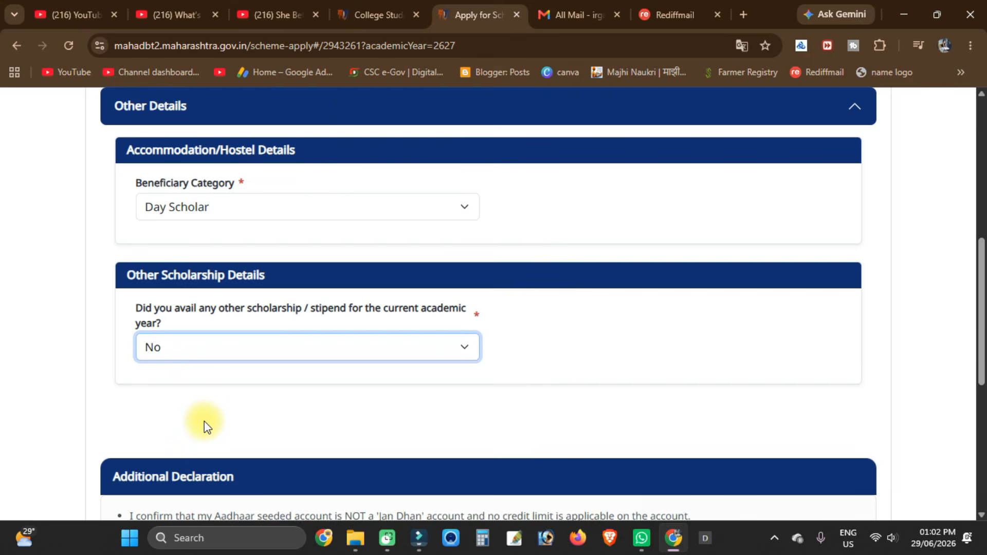
scroll(205, 421, "down", 6)
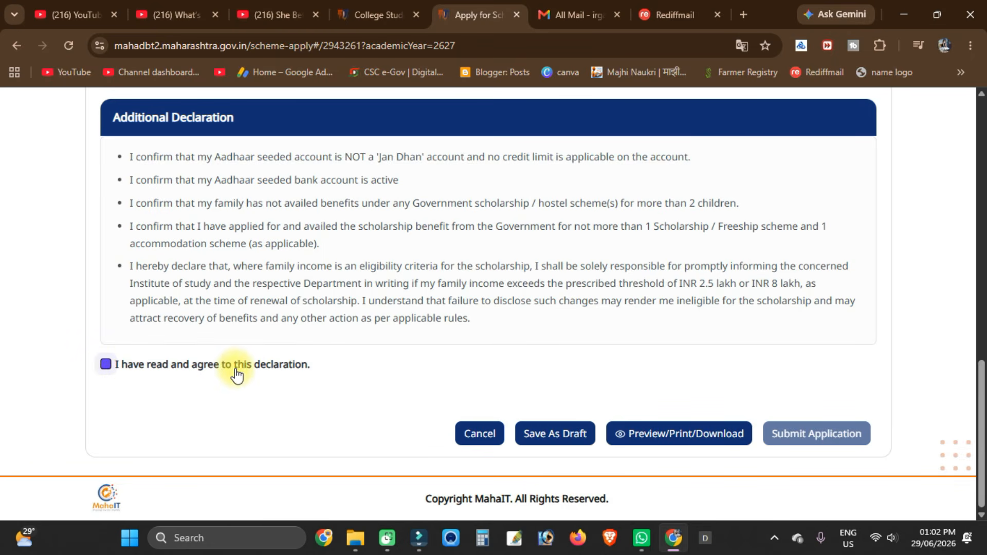
- Agree to the additional declaration, save the application as a draft, and open its preview
left_click(101, 365)
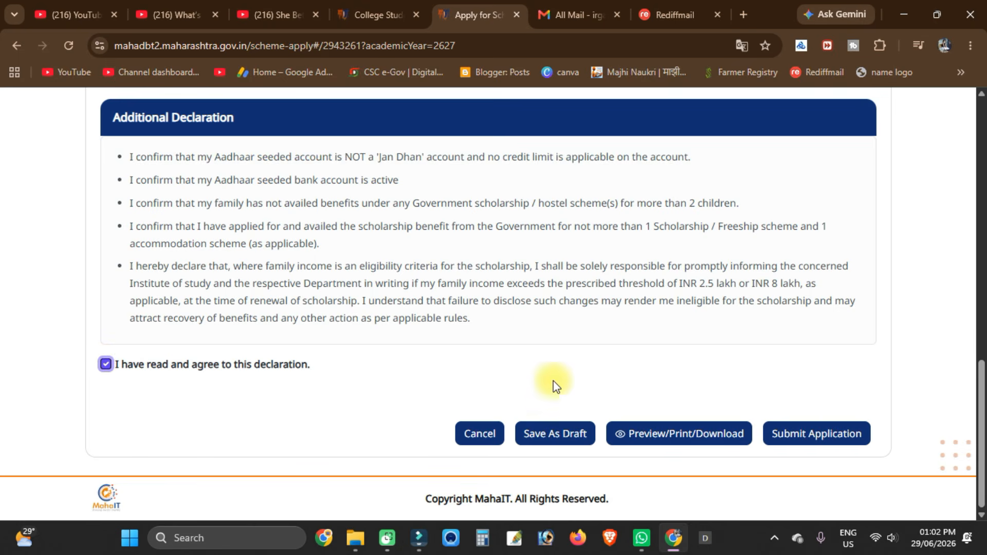
left_click(565, 442)
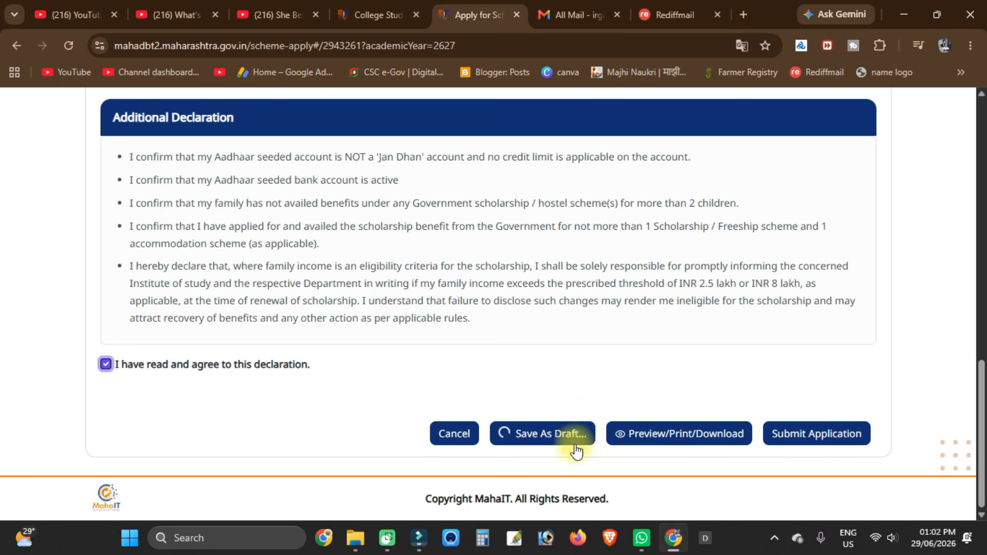
left_click(699, 434)
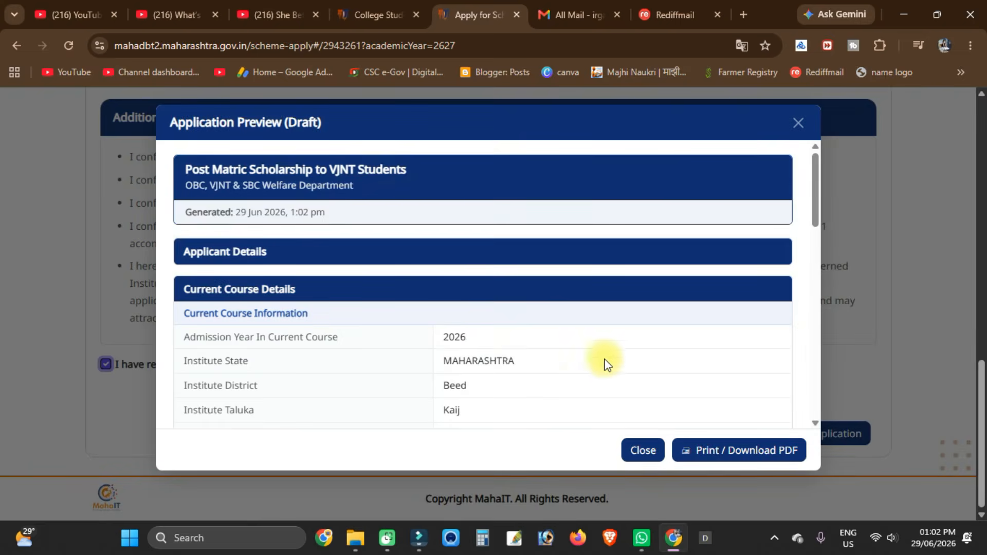
- Review the draft preview, close it, and dismiss the draft-saved confirmation
scroll(604, 364, "down", 15)
scroll(604, 363, "up", 1)
scroll(605, 362, "down", 1)
scroll(605, 359, "up", 1)
scroll(606, 359, "down", 1)
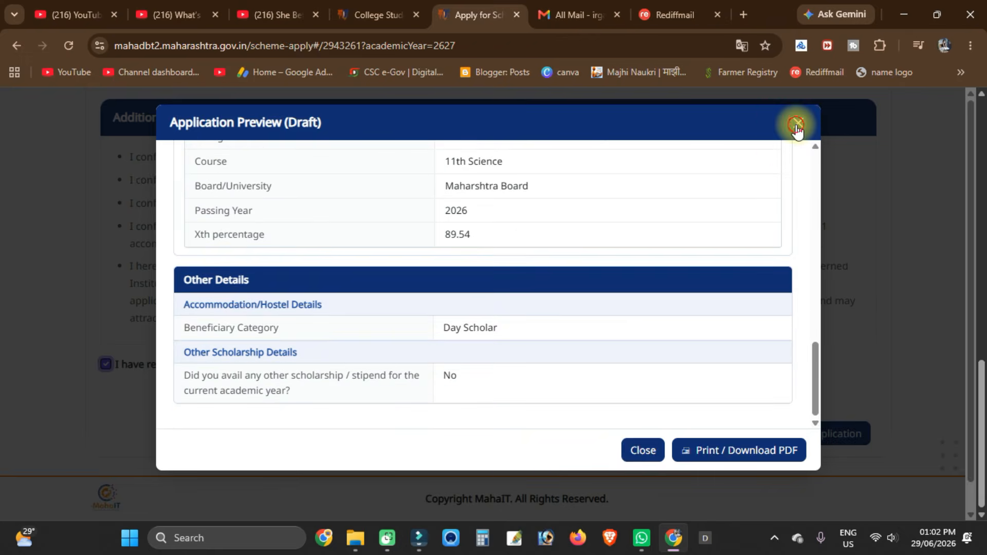
left_click(796, 126)
left_click(628, 375)
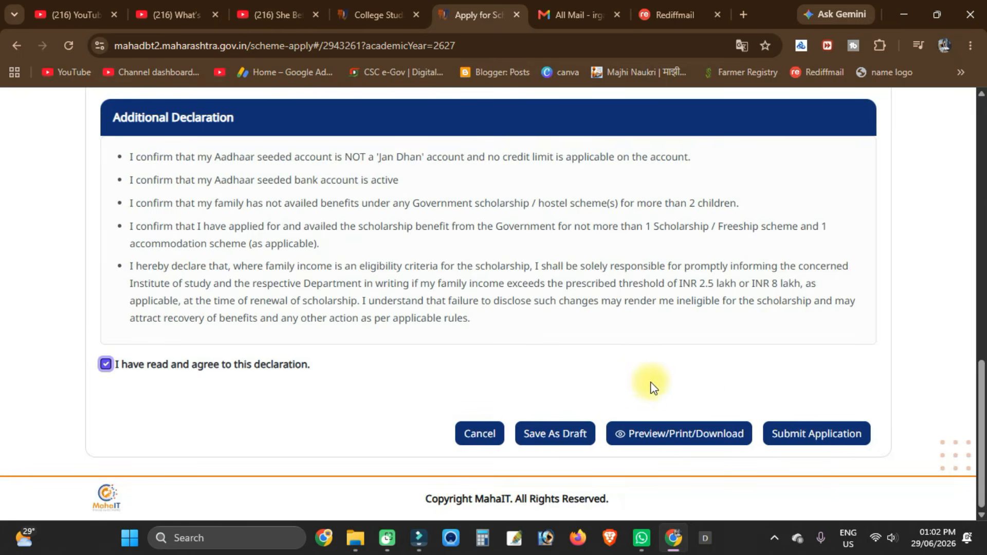
left_click(825, 441)
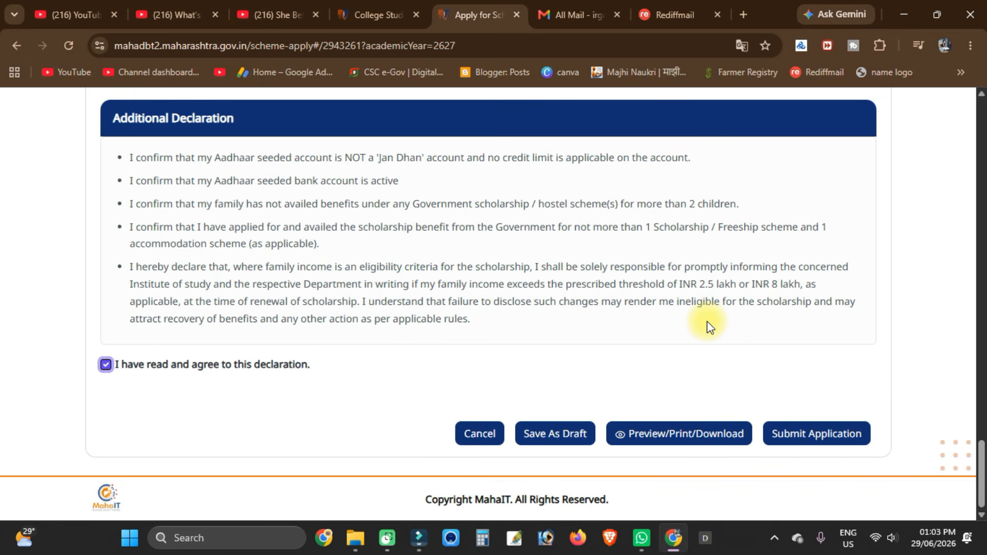